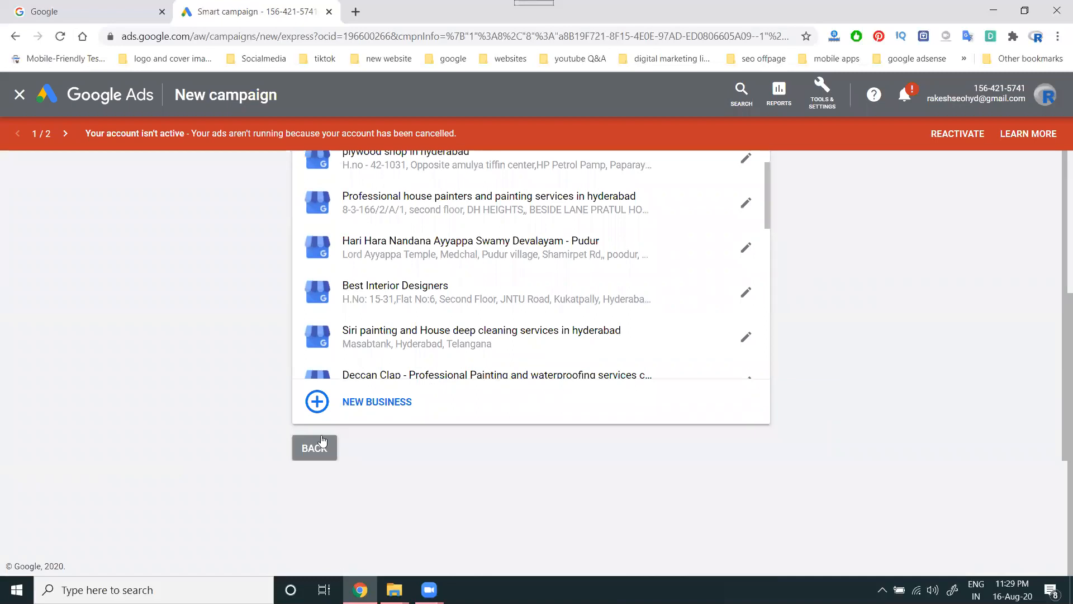
Look through the list of businesses available to advertise in the Smart campaign setup
{"action": "scroll", "coordinate": [388, 400], "scroll_direction": "up", "scroll_amount": 4}
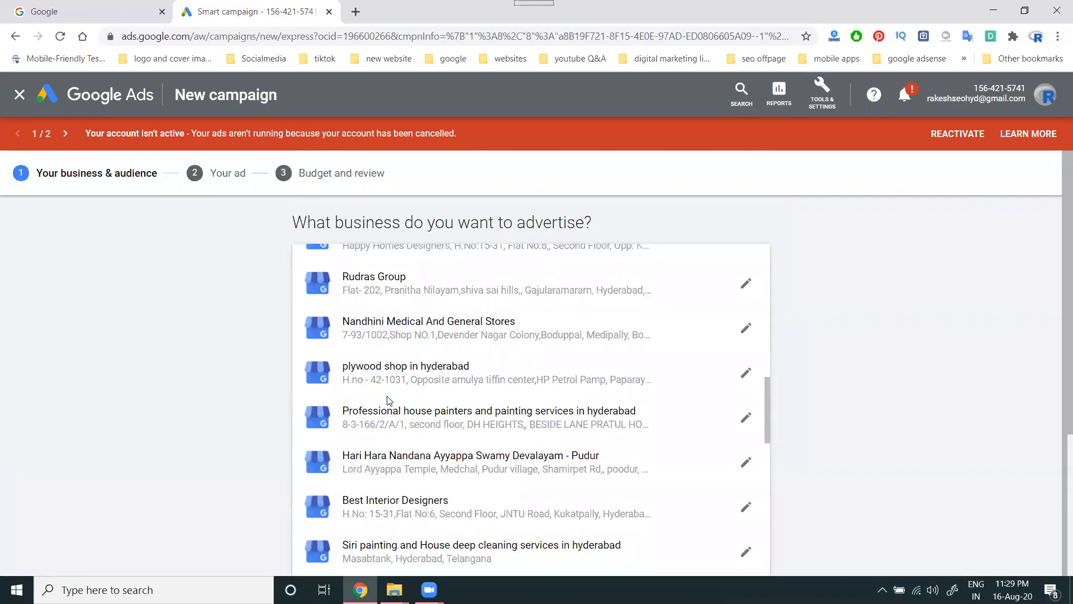
{"action": "scroll", "coordinate": [389, 400], "scroll_direction": "up", "scroll_amount": 15}
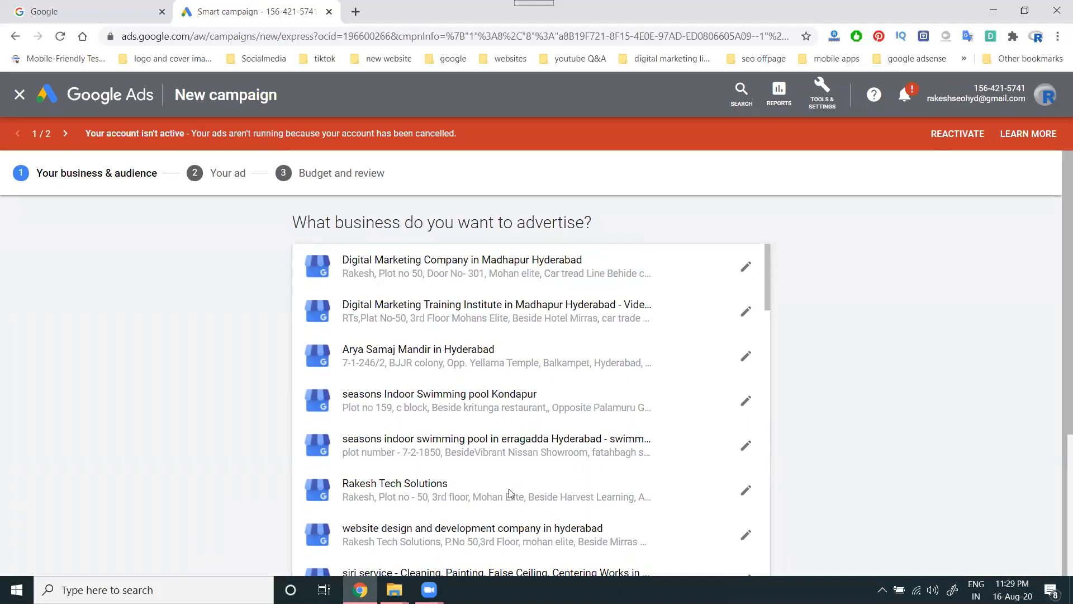
{"action": "scroll", "coordinate": [87, 309], "scroll_direction": "down", "scroll_amount": 2}
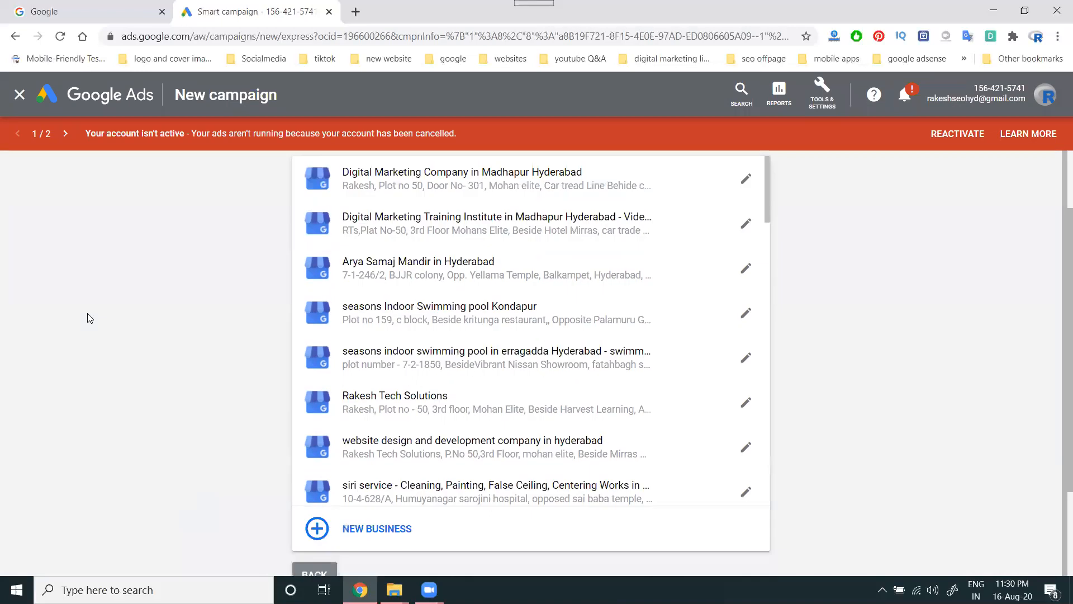
{"action": "scroll", "coordinate": [89, 318], "scroll_direction": "down", "scroll_amount": 2}
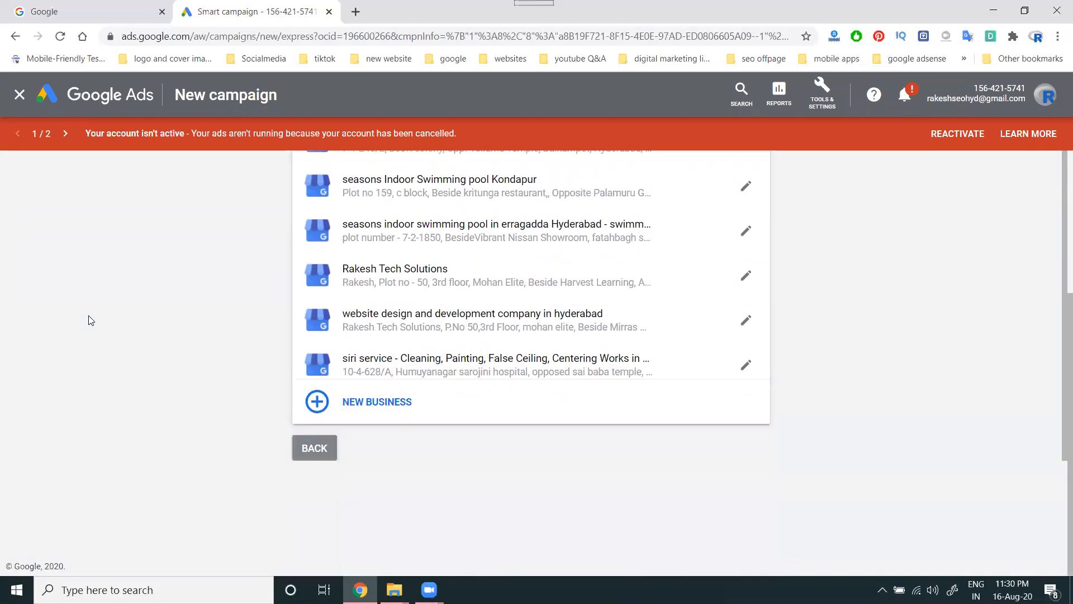
Revisit the main advertising goal choice with Get more calls selected, and exit the Smart campaign setup
{"action": "left_click", "coordinate": [307, 447]}
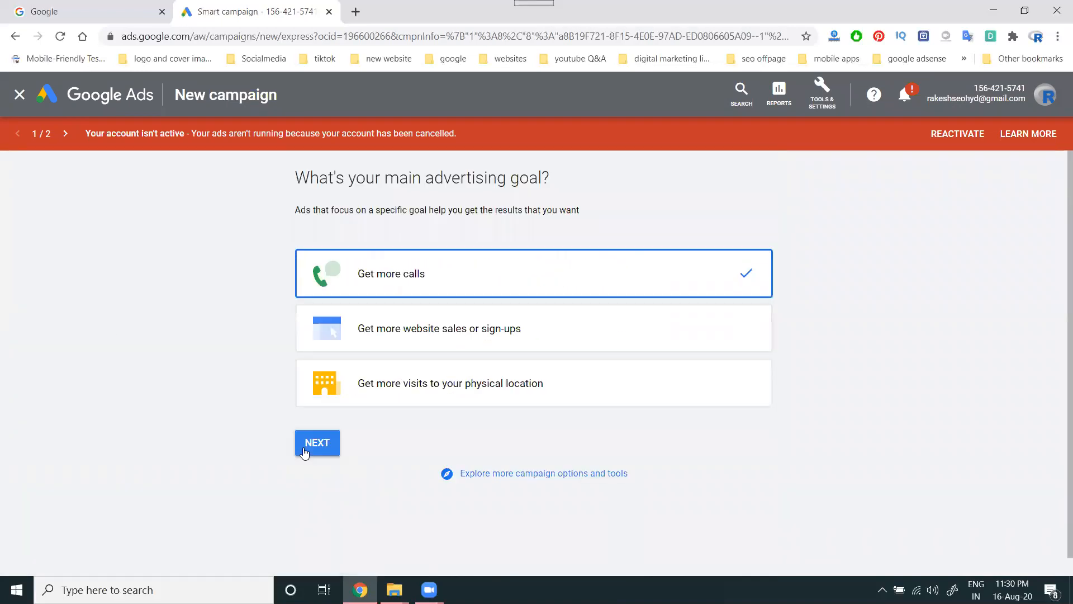
{"action": "left_click", "coordinate": [303, 447]}
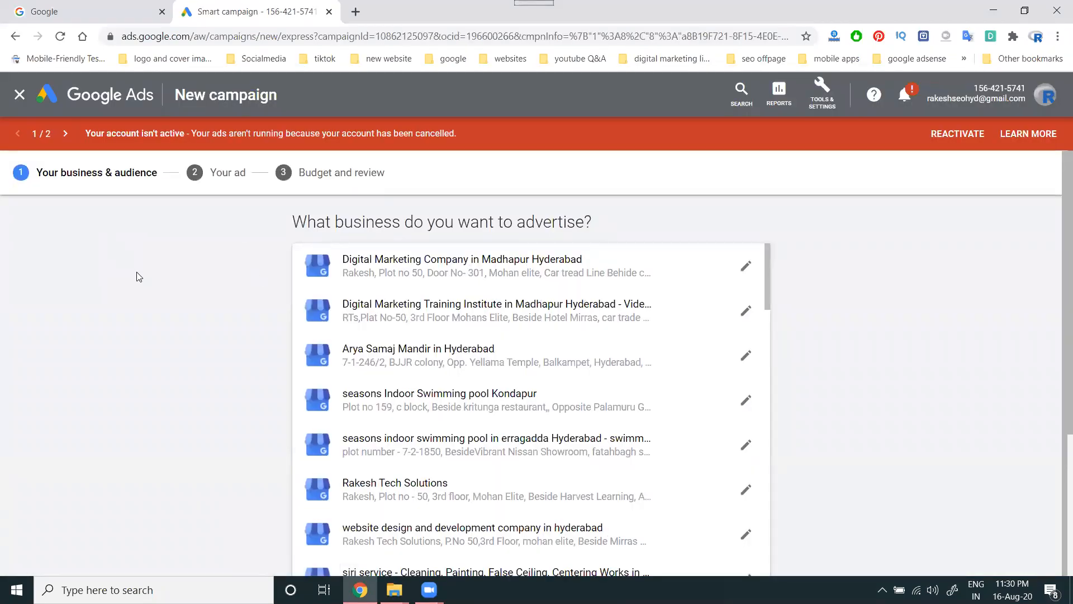
{"action": "scroll", "coordinate": [140, 277], "scroll_direction": "down", "scroll_amount": 4}
{"action": "left_click", "coordinate": [19, 96]}
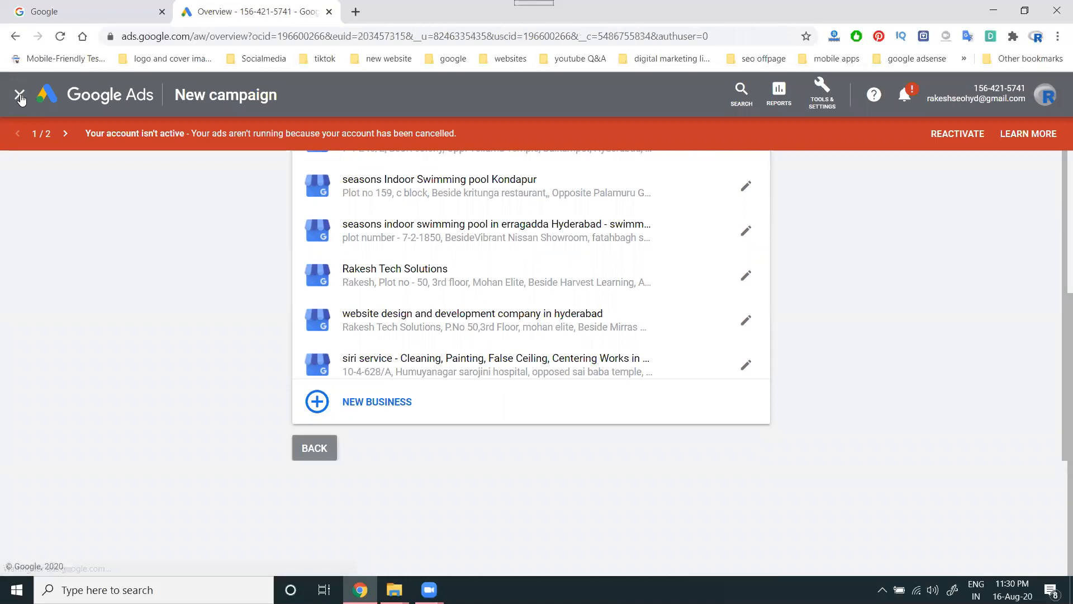
Start a new campaign without a goal's guidance, choosing the Search type with phone calls as the desired result
{"action": "left_click", "coordinate": [300, 251]}
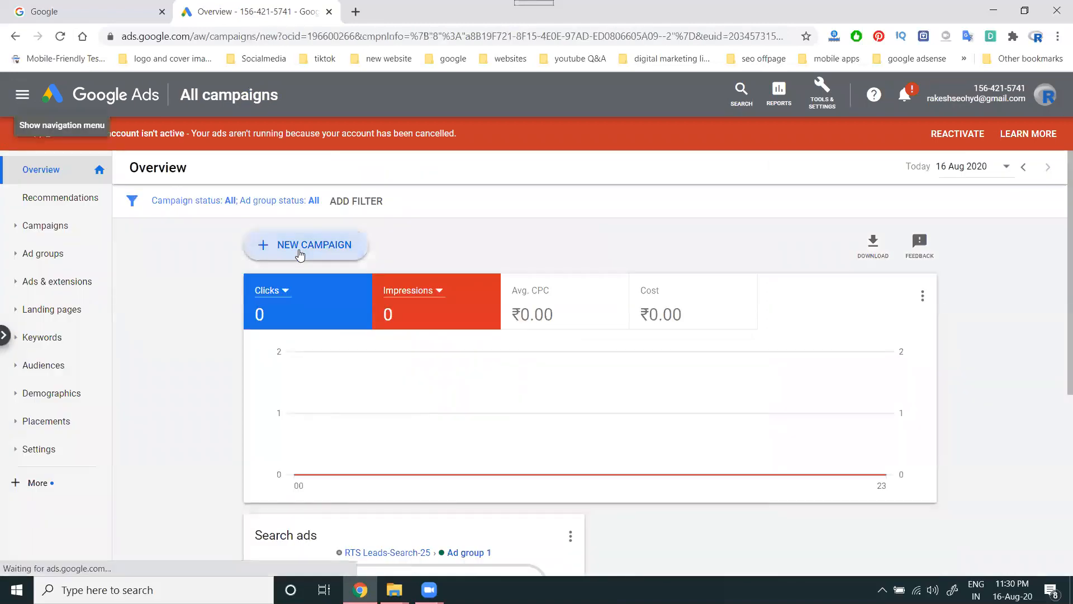
{"action": "left_click", "coordinate": [596, 390]}
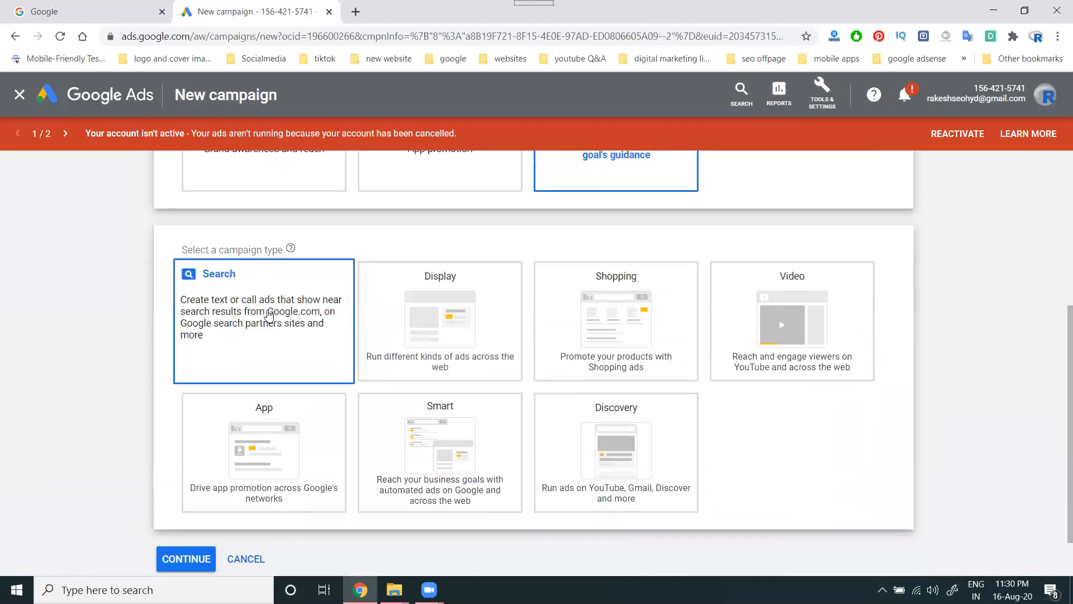
{"action": "left_click", "coordinate": [193, 308]}
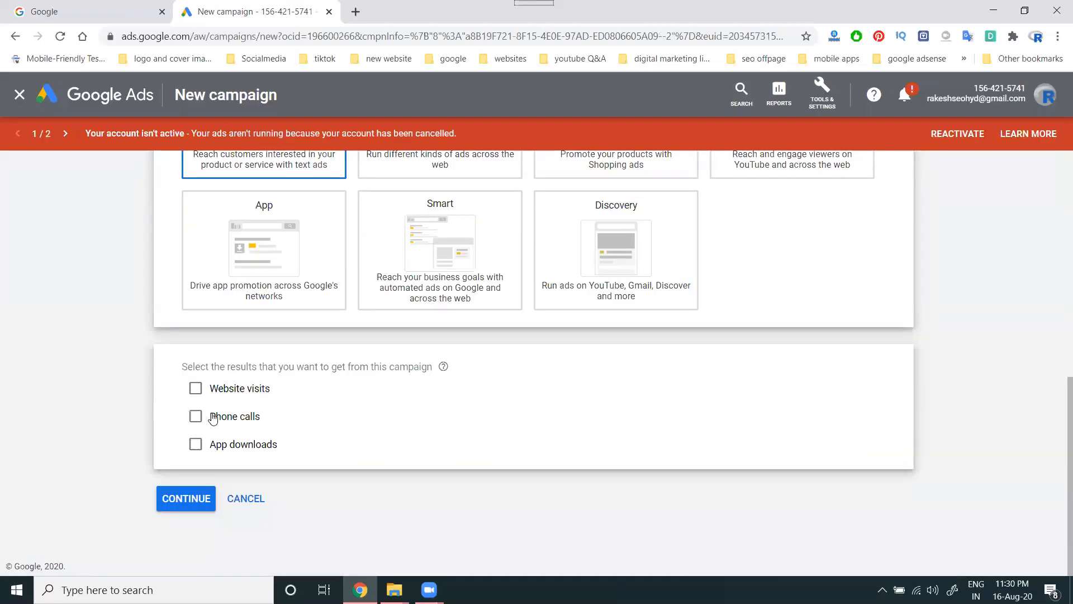
{"action": "left_click", "coordinate": [213, 417]}
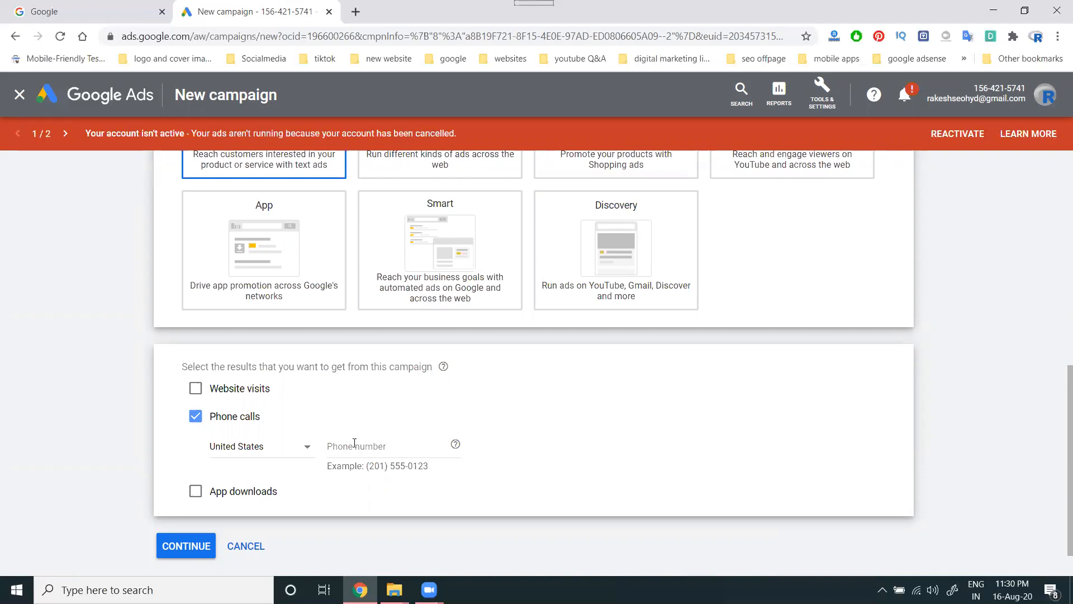
{"action": "scroll", "coordinate": [354, 443], "scroll_direction": "up", "scroll_amount": 3}
{"action": "scroll", "coordinate": [257, 402], "scroll_direction": "down", "scroll_amount": 4}
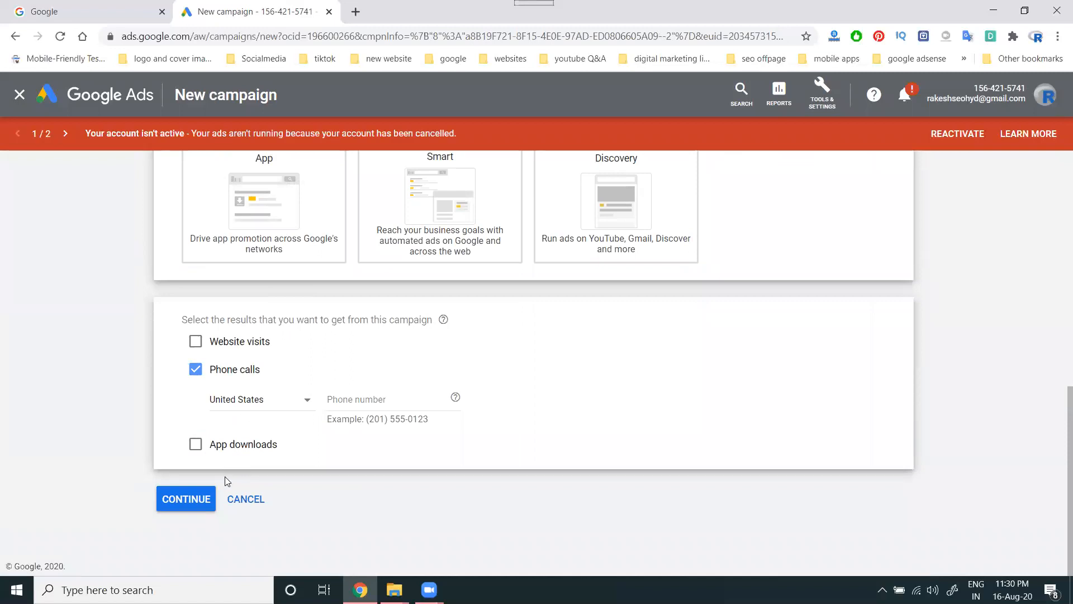
Open the signed-in account's YouTube channel in a new browser tab and look through its uploaded videos
{"action": "left_click", "coordinate": [355, 11]}
{"action": "type", "text": "youtube.com"}
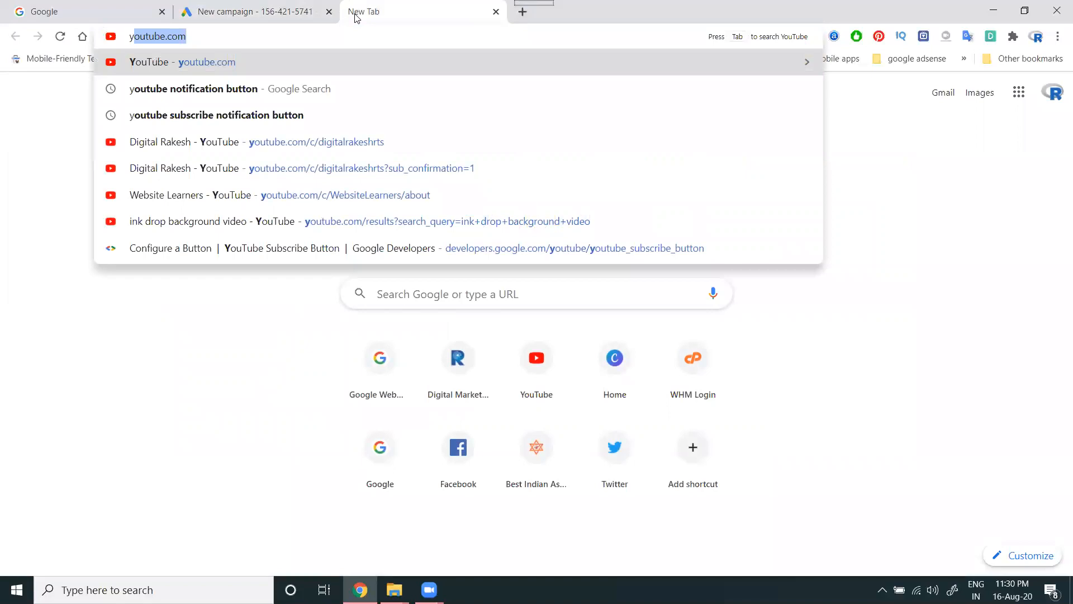
{"action": "key", "text": "Return"}
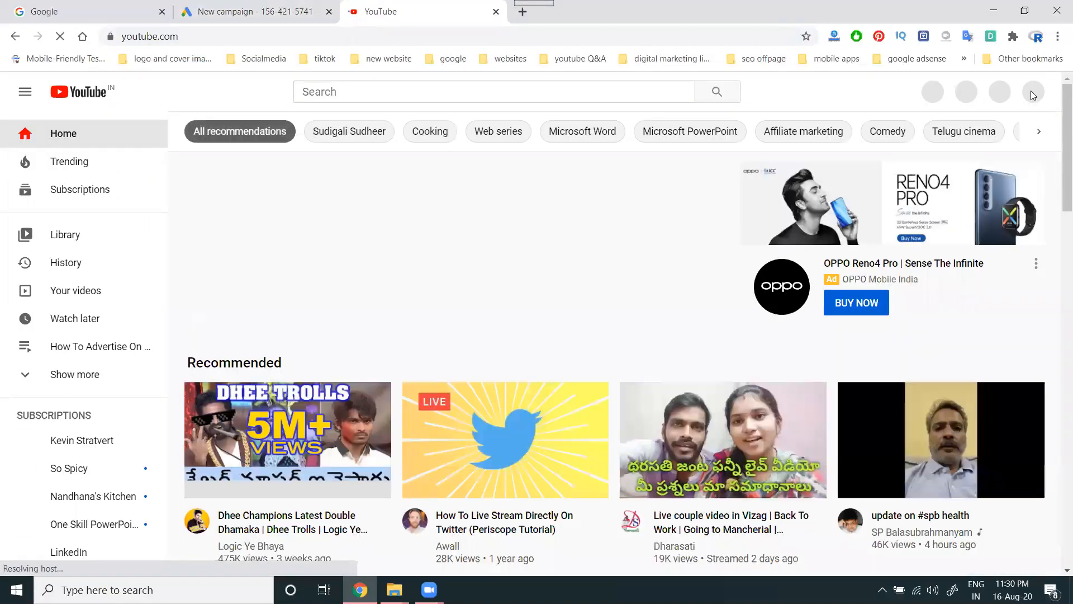
{"action": "left_click", "coordinate": [1031, 92]}
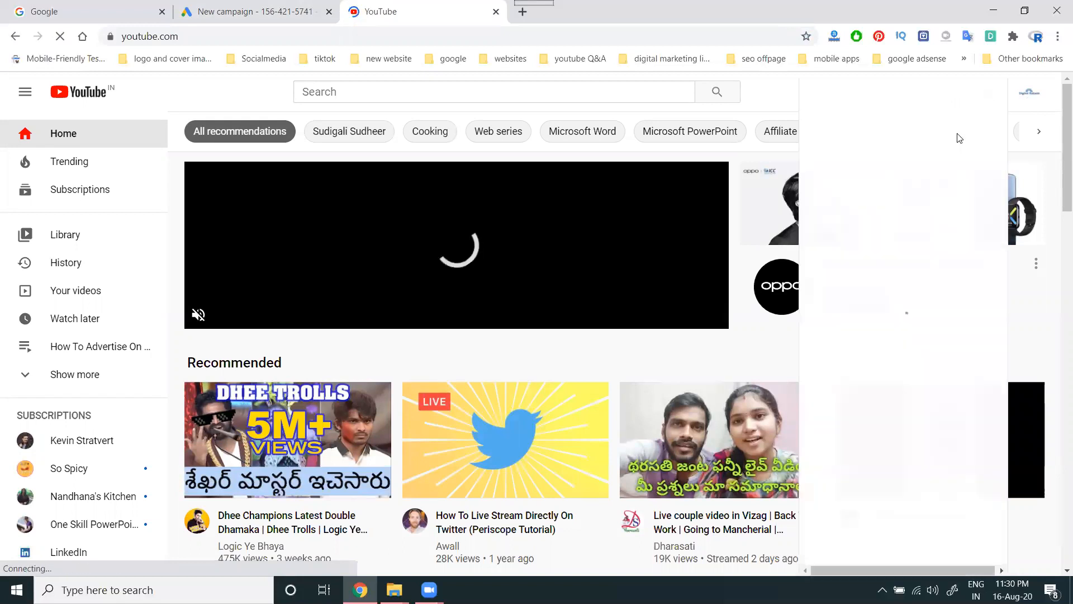
{"action": "left_click", "coordinate": [889, 149]}
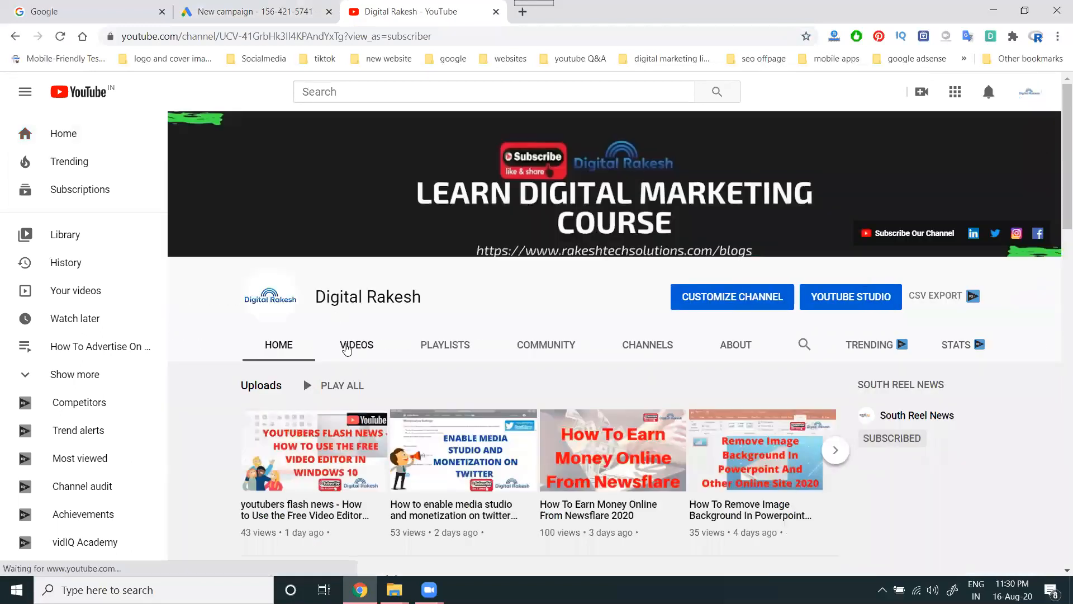
{"action": "left_click", "coordinate": [347, 346]}
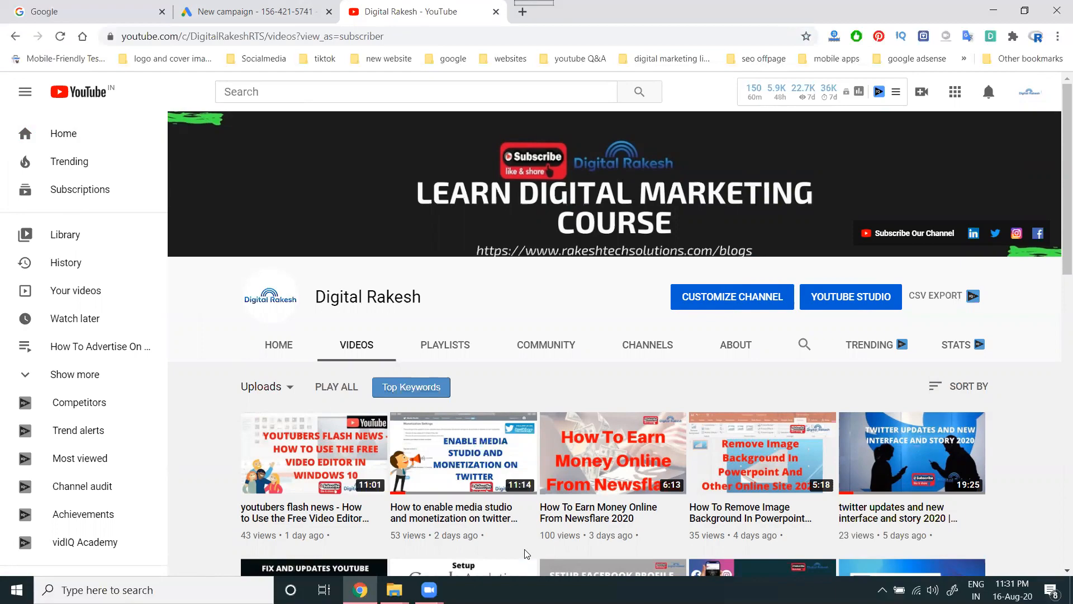
{"action": "scroll", "coordinate": [525, 553], "scroll_direction": "down", "scroll_amount": 10}
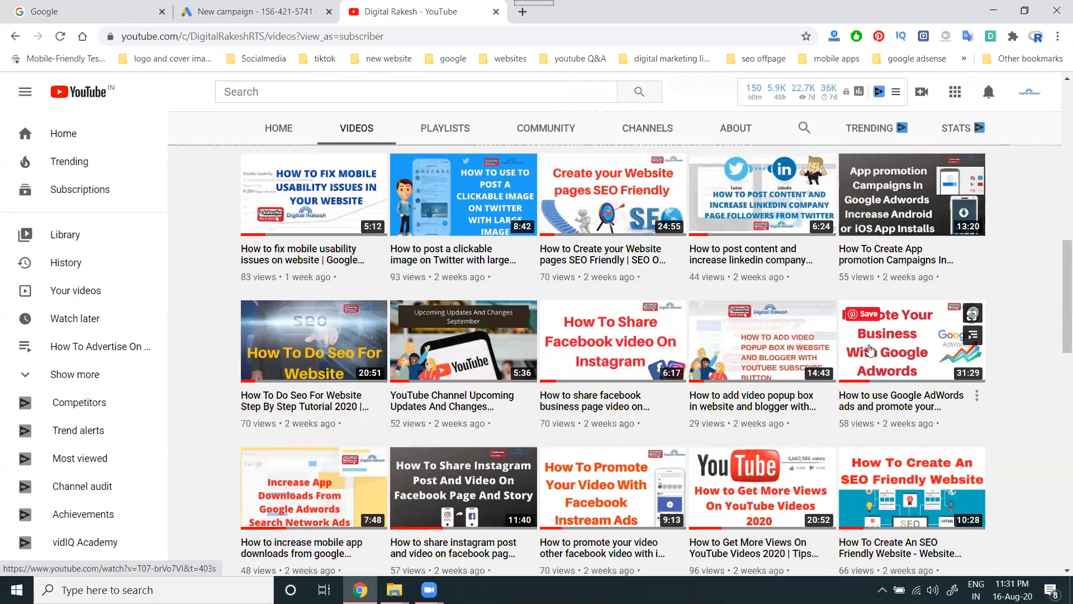
{"action": "scroll", "coordinate": [883, 335], "scroll_direction": "up", "scroll_amount": 5}
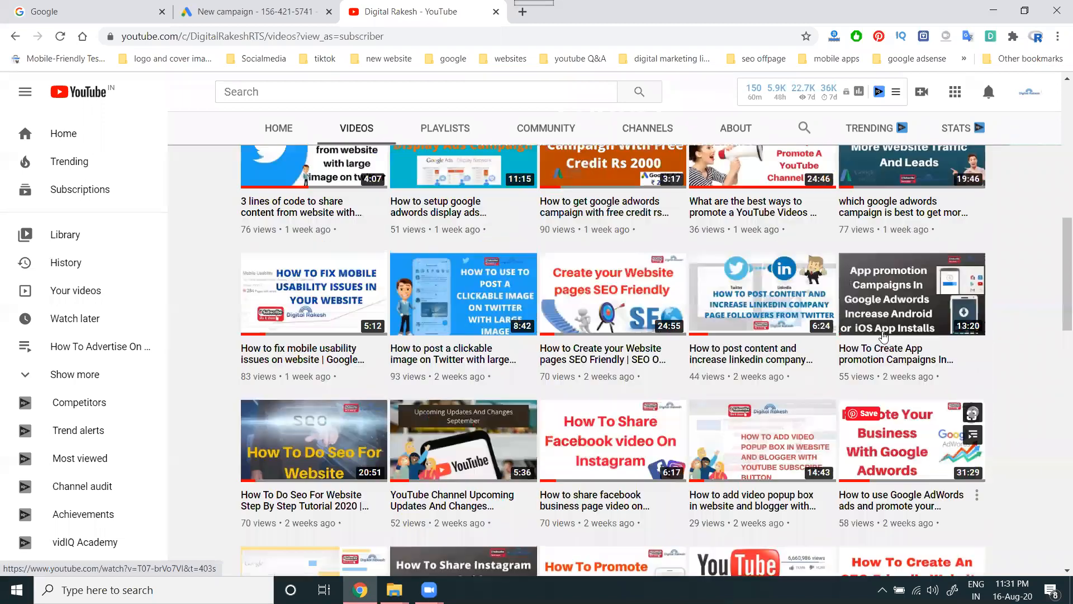
{"action": "scroll", "coordinate": [883, 335], "scroll_direction": "down", "scroll_amount": 5}
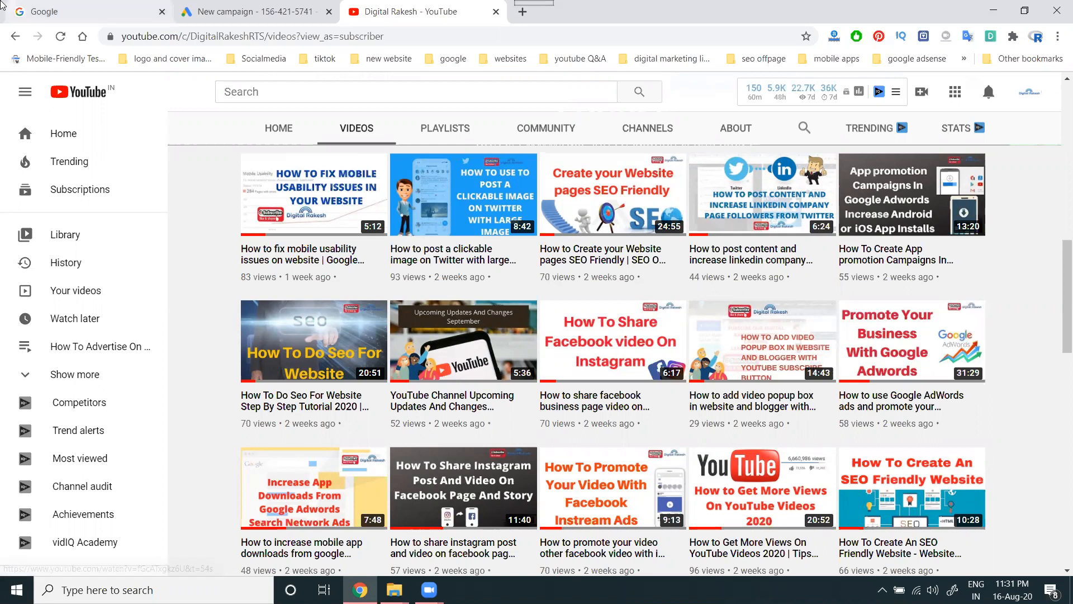
Switch back to Google Ads and continue the campaign without a goal's guidance as a Smart campaign
{"action": "left_click", "coordinate": [233, 11]}
{"action": "left_click", "coordinate": [468, 216]}
{"action": "left_click", "coordinate": [270, 392]}
{"action": "scroll", "coordinate": [378, 390], "scroll_direction": "up", "scroll_amount": 1}
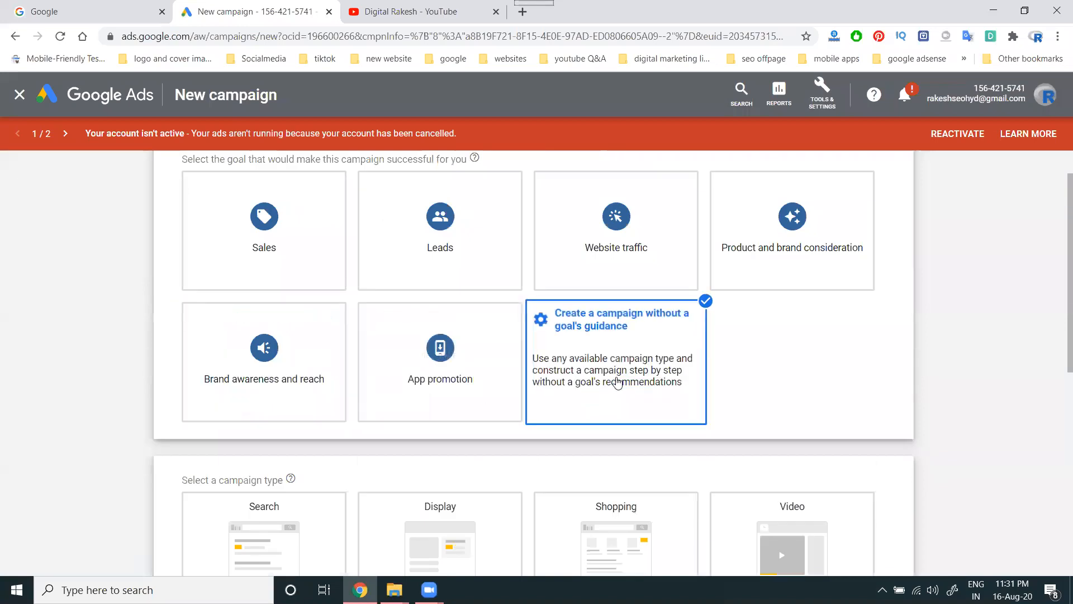
{"action": "scroll", "coordinate": [172, 319], "scroll_direction": "down", "scroll_amount": 5}
{"action": "scroll", "coordinate": [192, 510], "scroll_direction": "down", "scroll_amount": 2}
{"action": "left_click", "coordinate": [196, 498]}
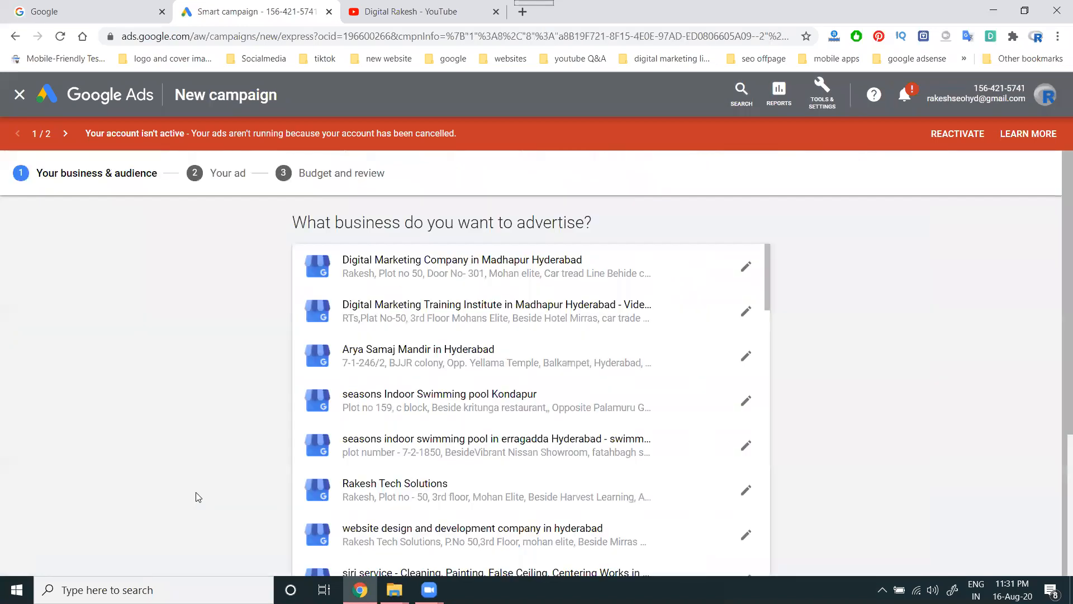
Choose Rakesh Tech Solutions as the business to advertise and proceed to the customer location settings
{"action": "scroll", "coordinate": [433, 310], "scroll_direction": "down", "scroll_amount": 3}
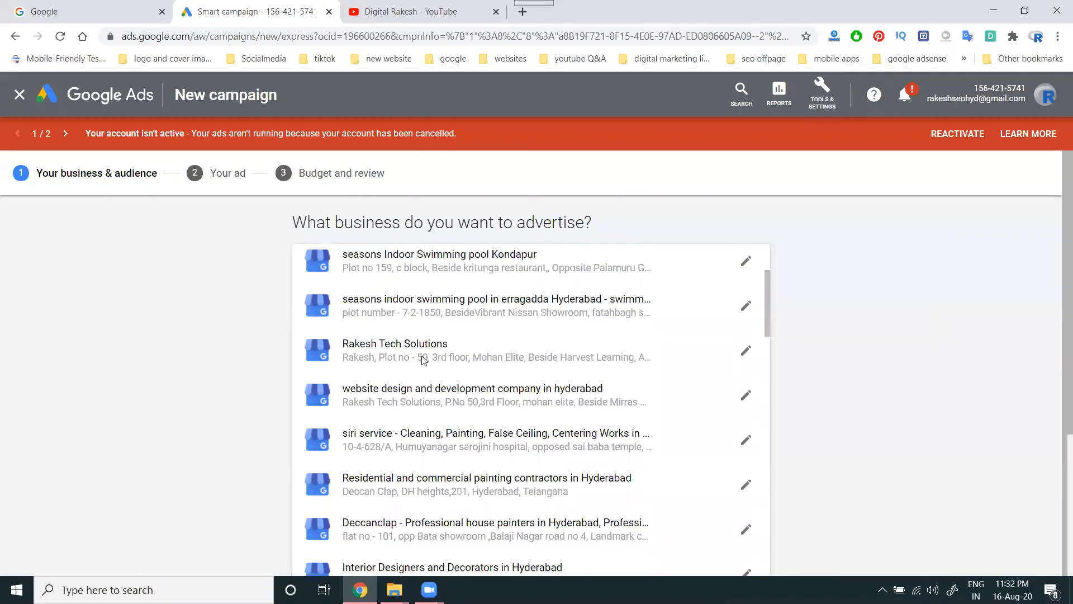
{"action": "left_click", "coordinate": [421, 355]}
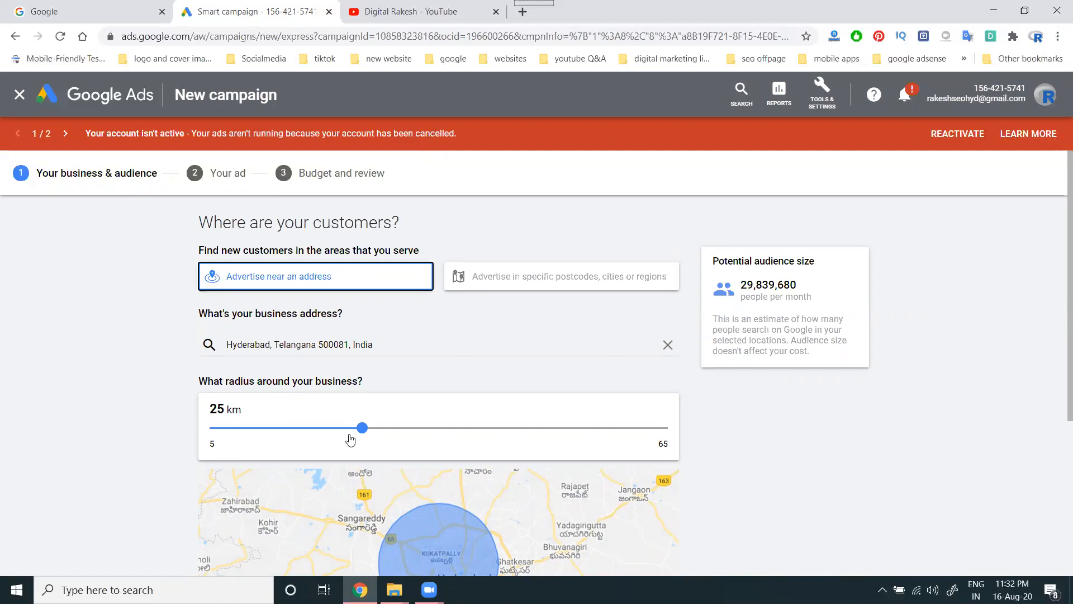
{"action": "scroll", "coordinate": [159, 343], "scroll_direction": "down", "scroll_amount": 2}
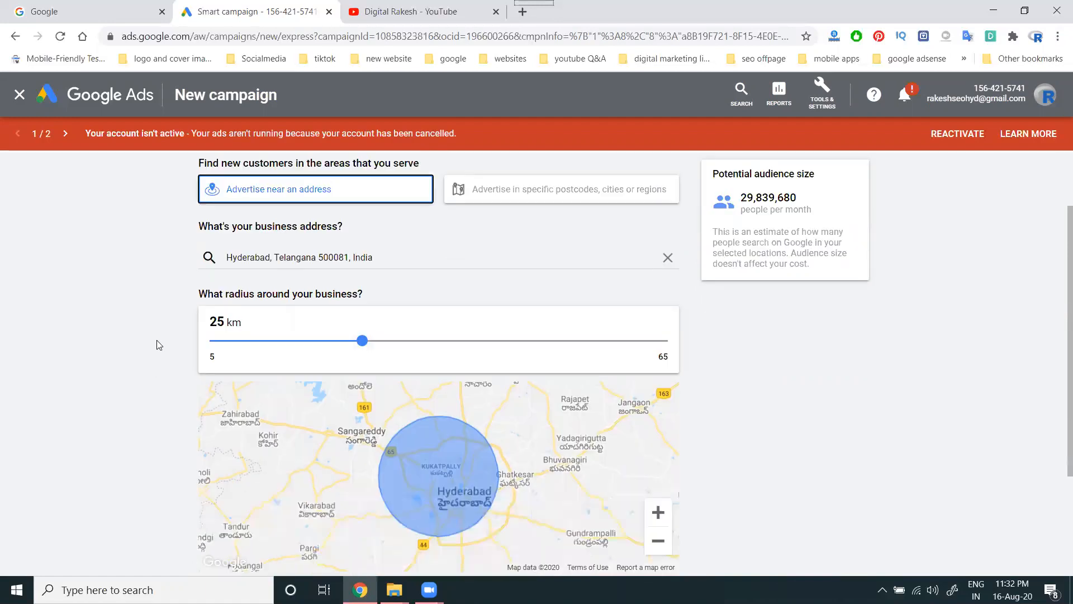
Target specific postcodes, cities or regions and add United States as a location where the ad appears
{"action": "left_click", "coordinate": [489, 188]}
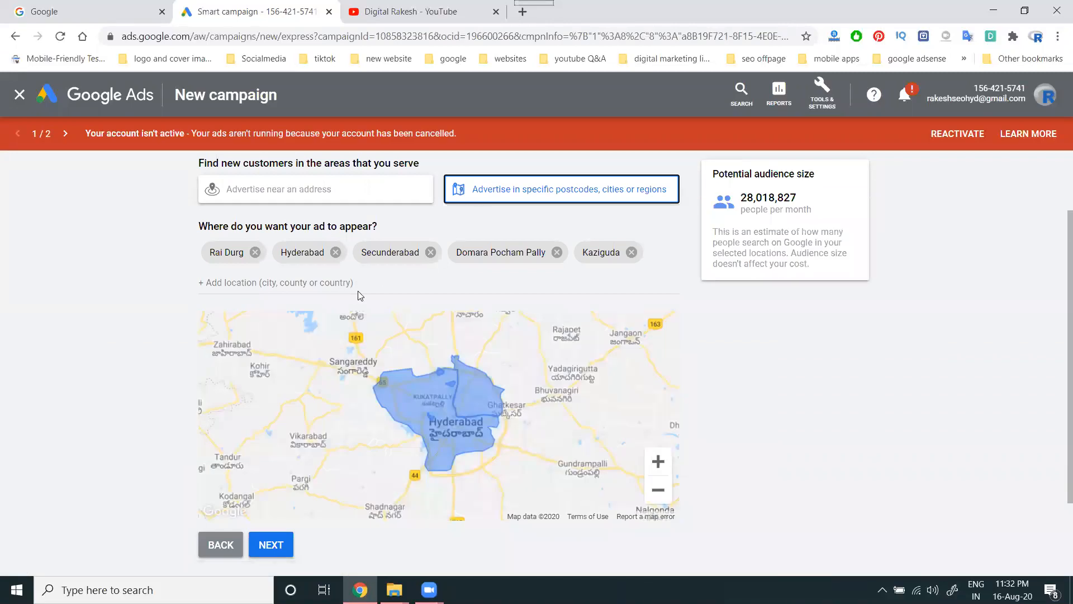
{"action": "left_click", "coordinate": [365, 278]}
{"action": "type", "text": "u"}
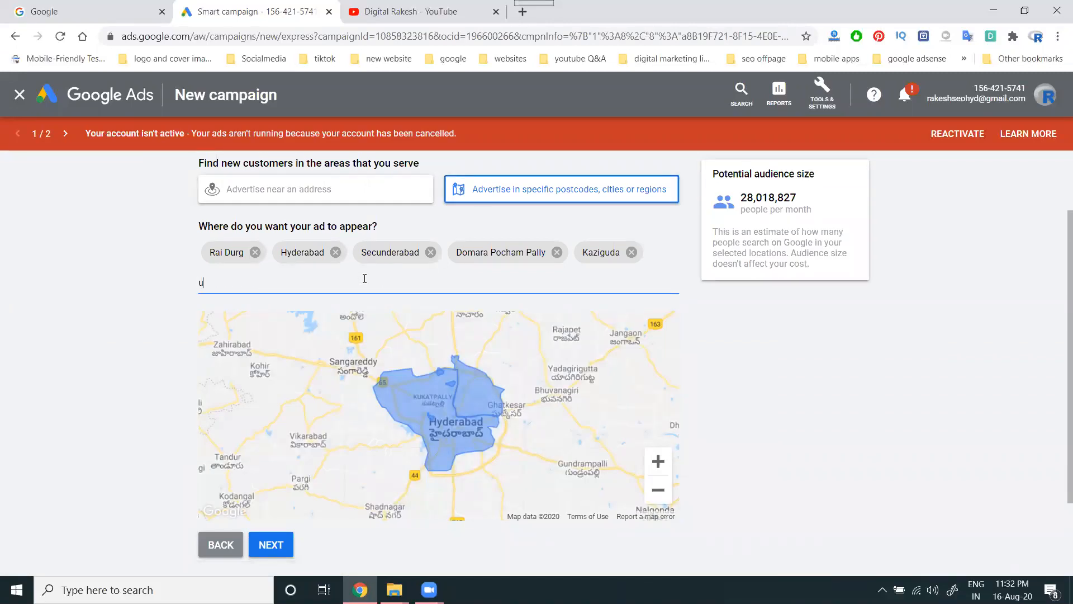
{"action": "type", "text": "nited stat"}
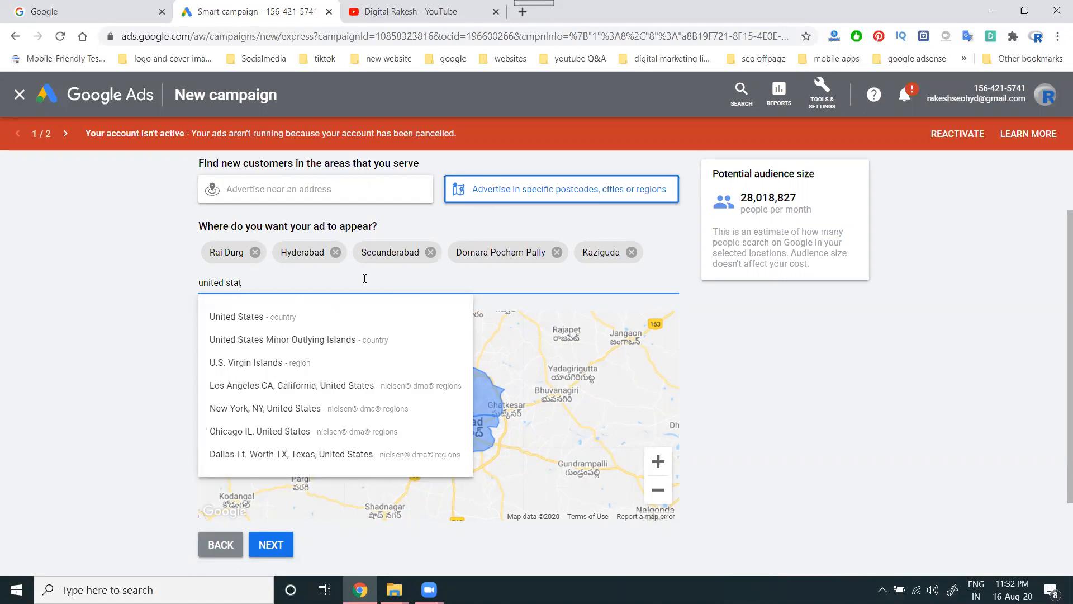
{"action": "type", "text": "es"}
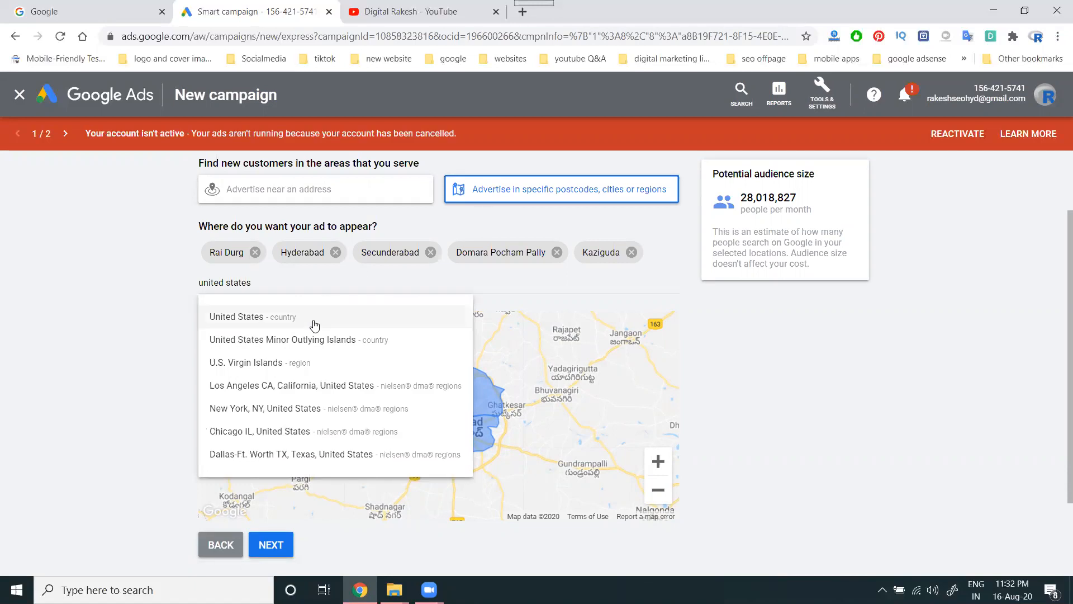
{"action": "left_click", "coordinate": [313, 319]}
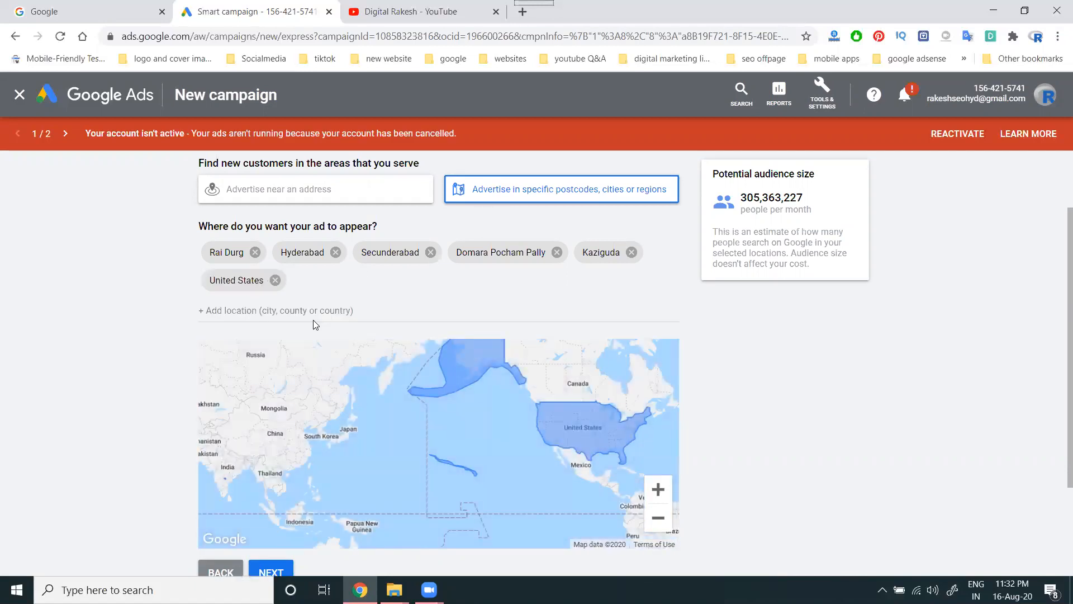
Target customers near the business address in Hyderabad instead, with a radius of 40 km
{"action": "left_click", "coordinate": [293, 193]}
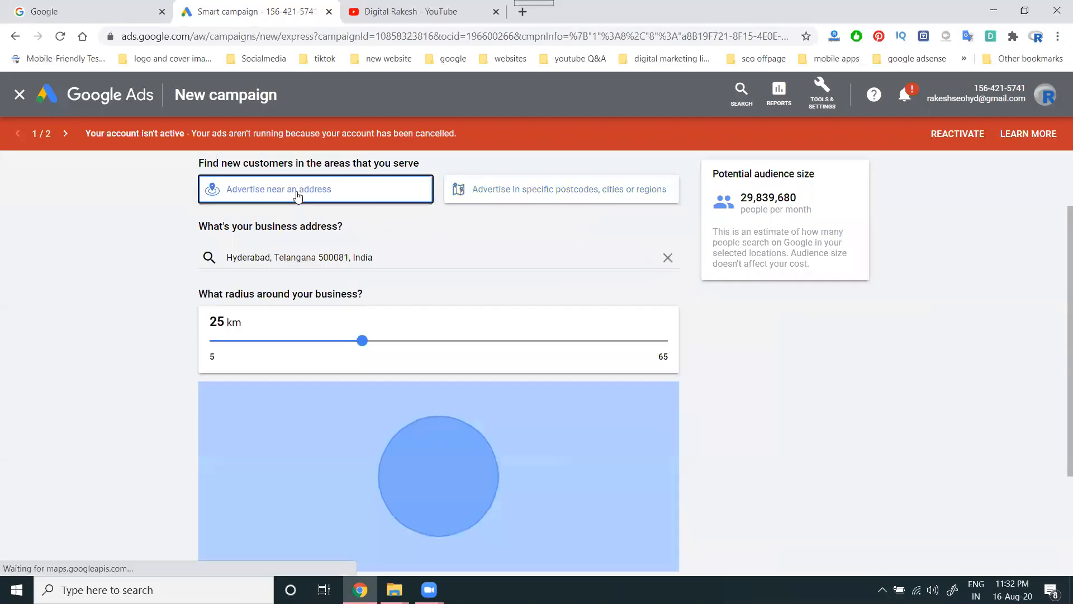
{"action": "left_click", "coordinate": [210, 341]}
{"action": "left_click", "coordinate": [661, 341]}
{"action": "left_click", "coordinate": [419, 340]}
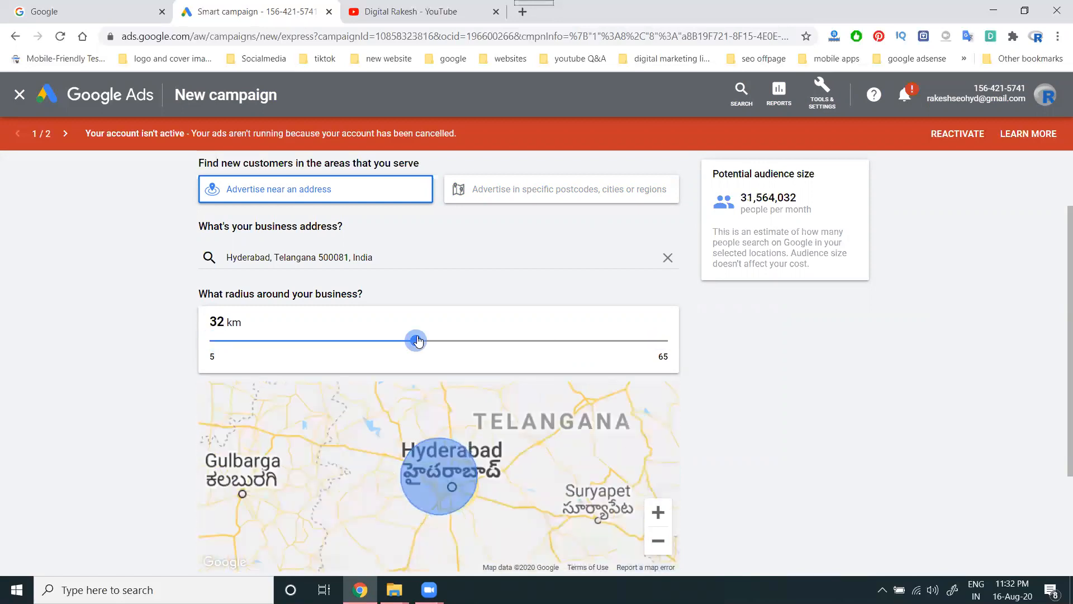
{"action": "left_click", "coordinate": [431, 341]}
{"action": "left_click", "coordinate": [450, 341]}
{"action": "left_click", "coordinate": [462, 341]}
{"action": "left_click", "coordinate": [480, 341]}
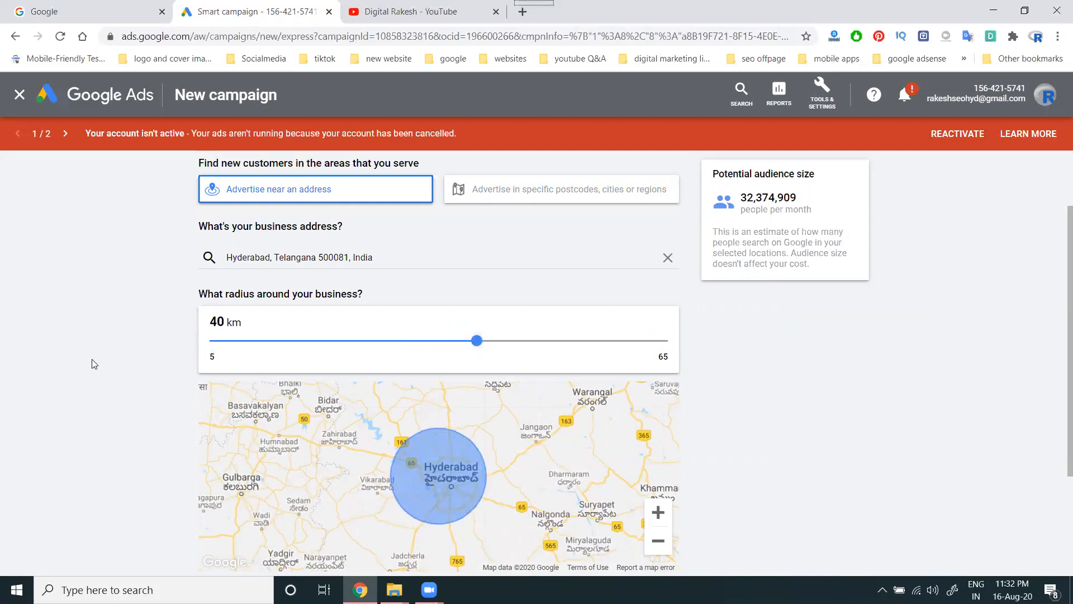
Go back from the customer location settings to the choice of business to advertise
{"action": "scroll", "coordinate": [89, 361], "scroll_direction": "down", "scroll_amount": 3}
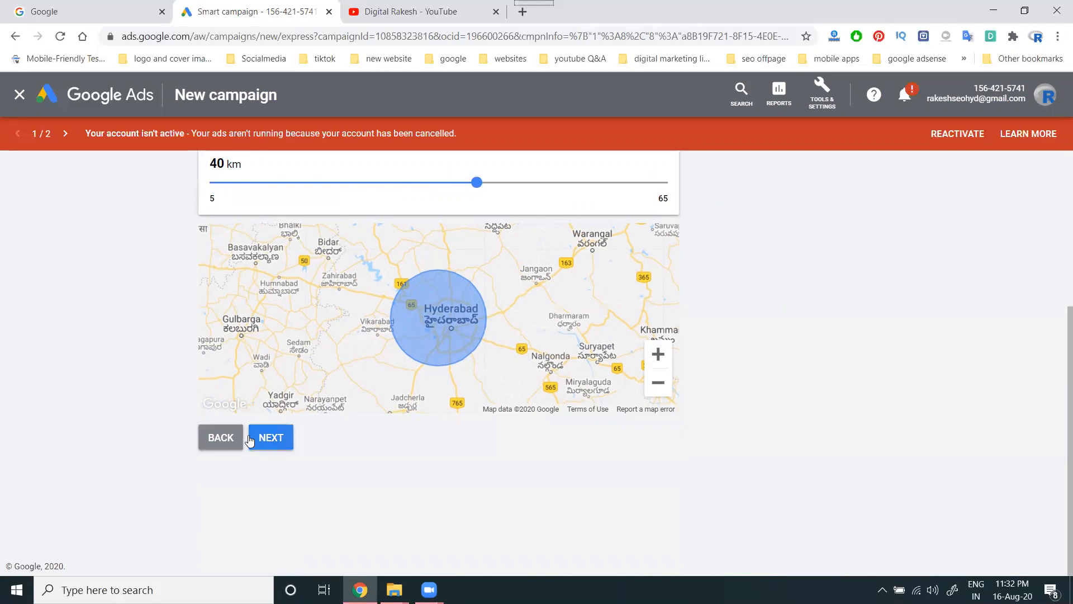
{"action": "left_click", "coordinate": [216, 438]}
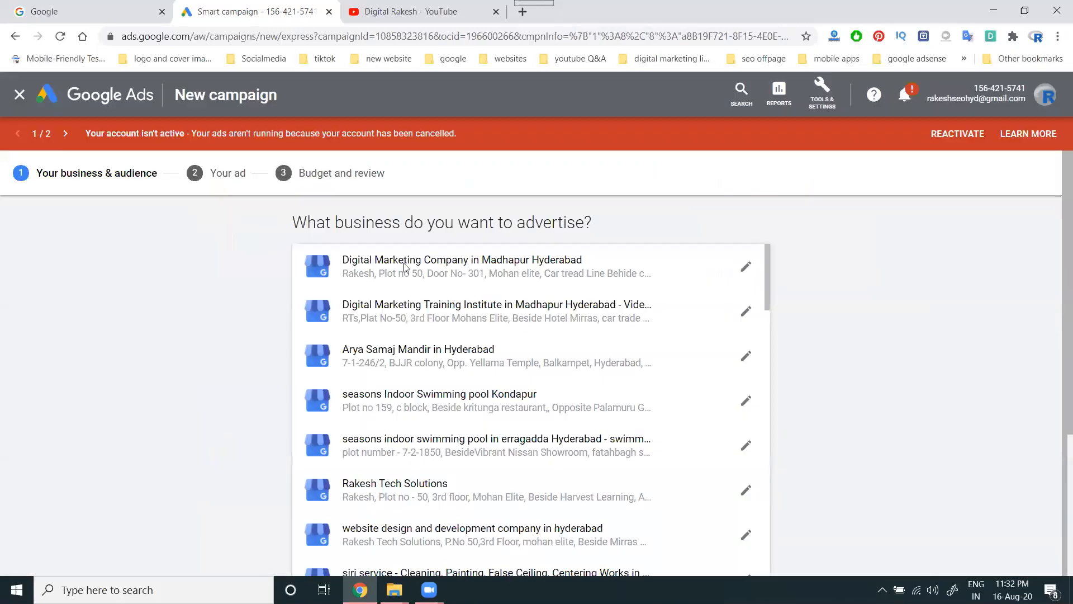
Choose Rakesh Tech Solutions as the business to advertise and set the radius around its Hyderabad address to 41 km
{"action": "left_click", "coordinate": [404, 475]}
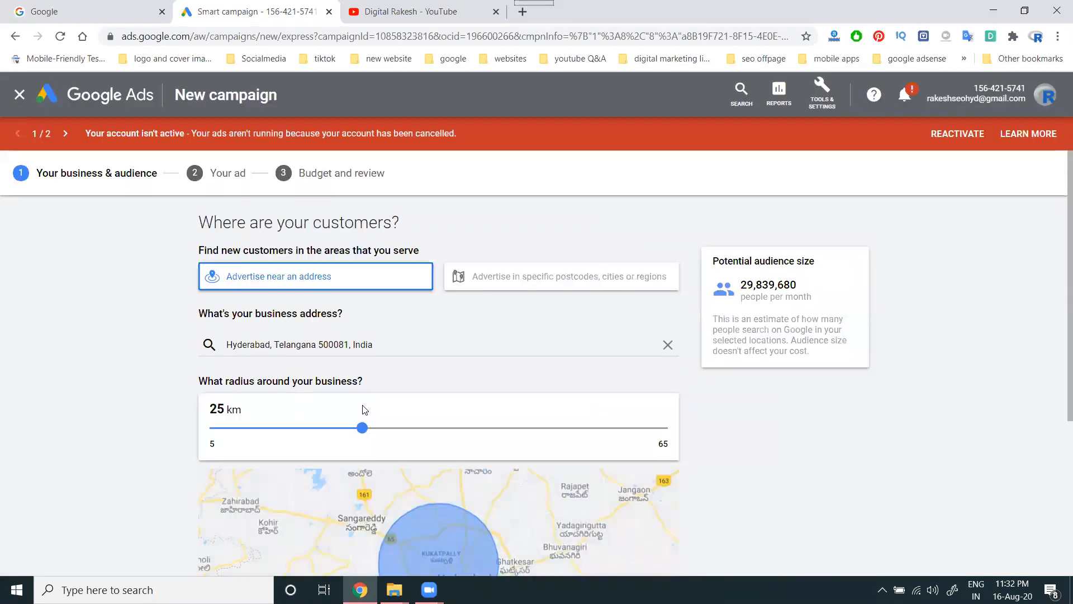
{"action": "left_click_drag", "start_coordinate": [410, 432], "coordinate": [484, 431]}
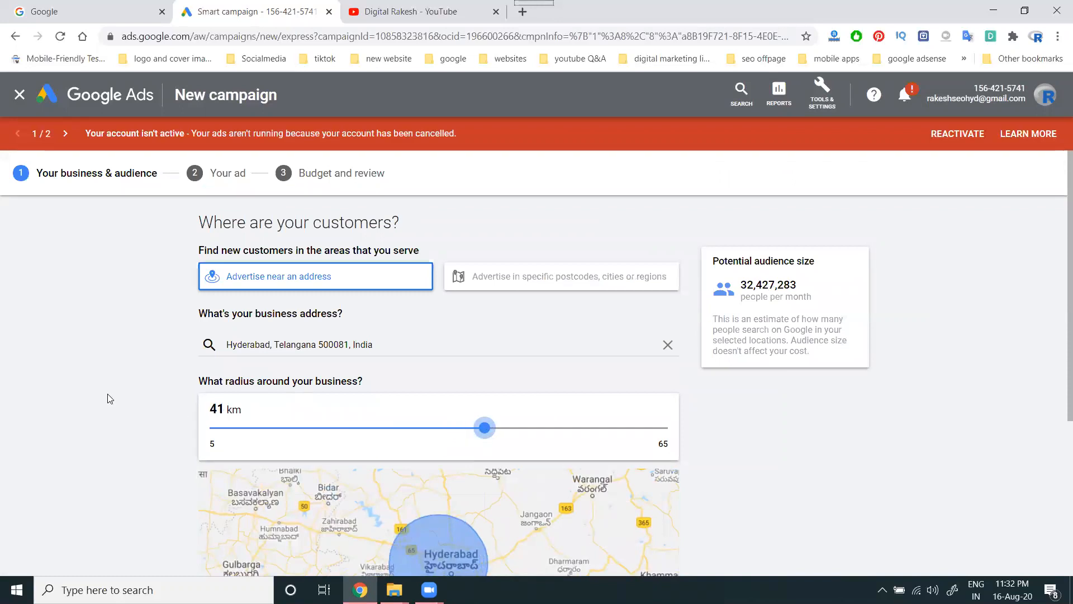
{"action": "scroll", "coordinate": [110, 398], "scroll_direction": "down", "scroll_amount": 4}
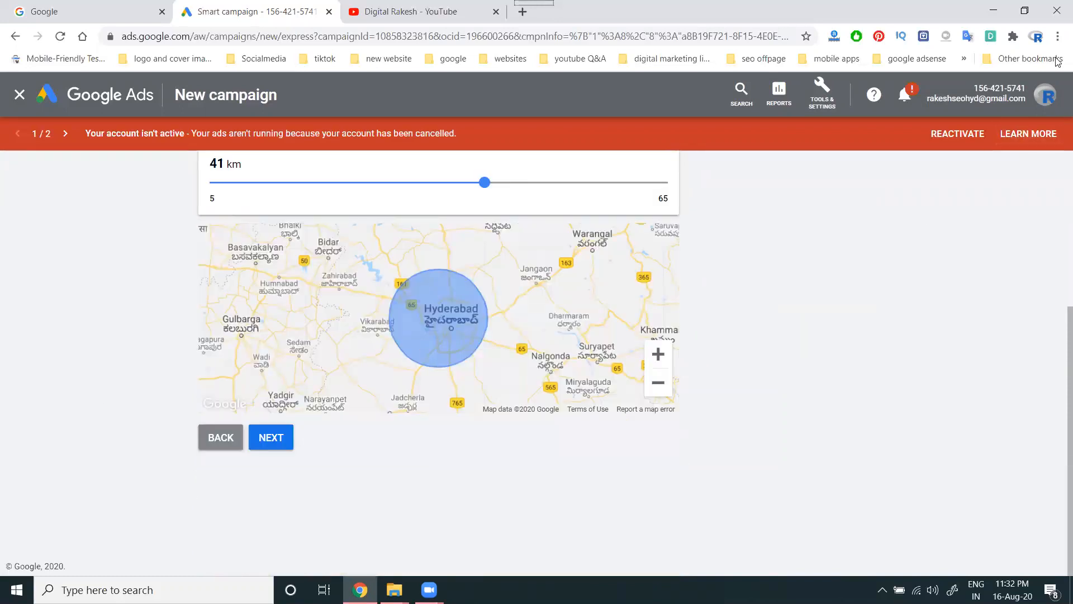
Search Google for "digital marketing training in usa" in a new incognito window and look through the ads and results
{"action": "left_click", "coordinate": [1056, 37]}
{"action": "mouse_move", "coordinate": [962, 108]}
{"action": "left_click", "coordinate": [963, 88]}
{"action": "type", "text": "digital ma"}
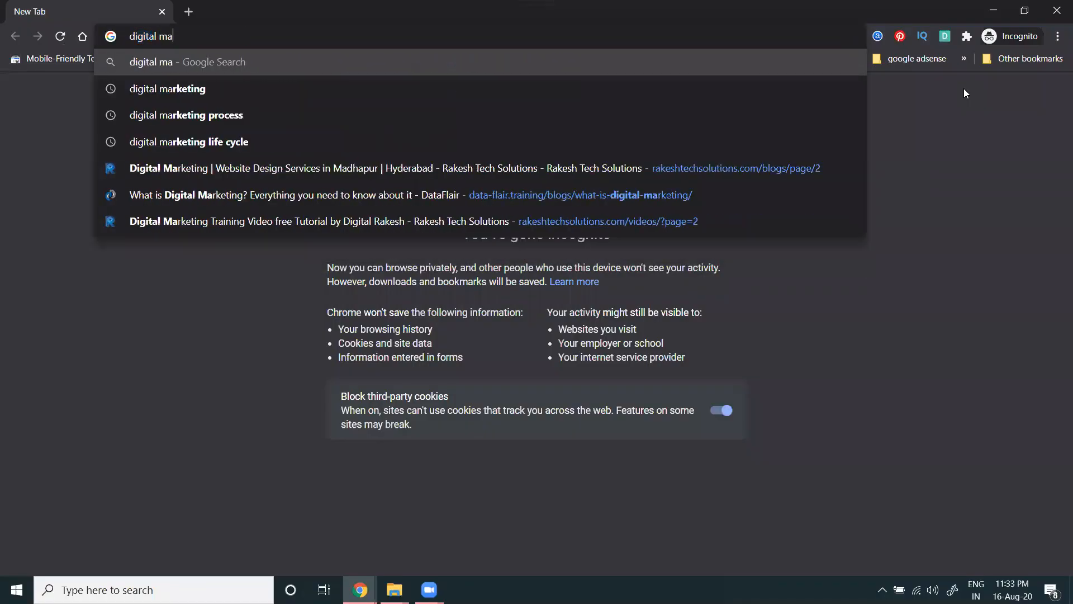
{"action": "type", "text": "rketing company"}
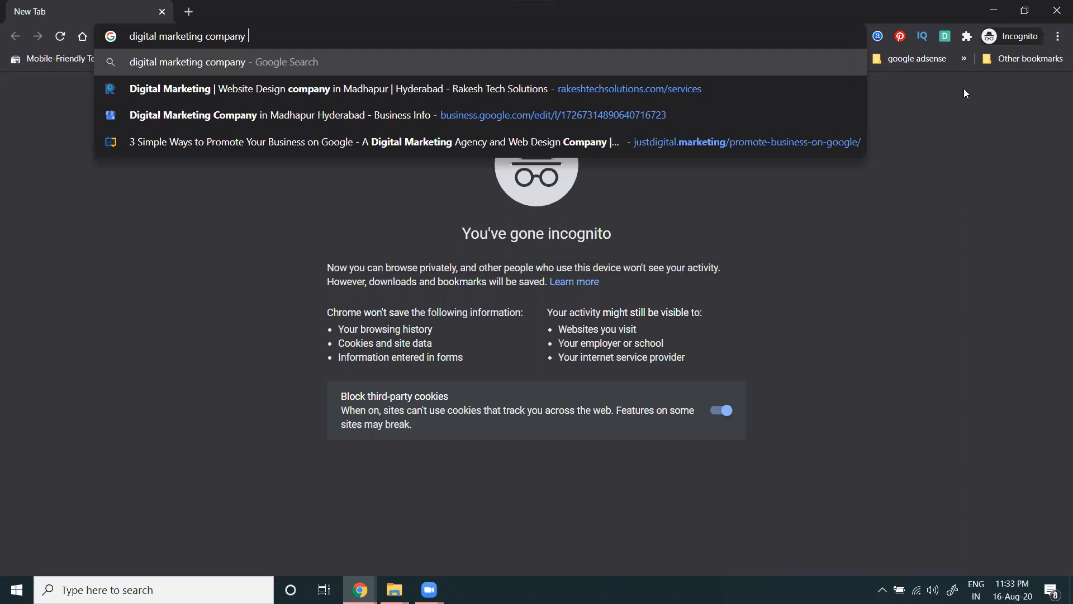
{"action": "key", "text": "BackSpace"}
{"action": "key", "text": "BackSpace"}
{"action": "key", "text": "BackSpace"}
{"action": "key", "text": "BackSpace"}
{"action": "key", "text": "BackSpace"}
{"action": "key", "text": "BackSpace"}
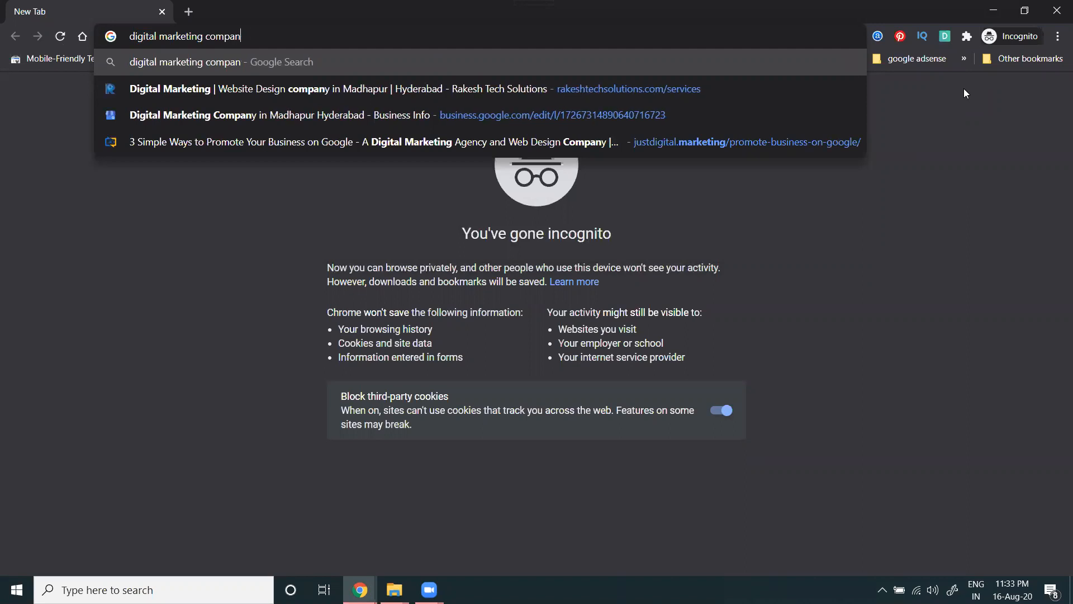
{"action": "key", "text": "BackSpace"}
{"action": "type", "text": "t"}
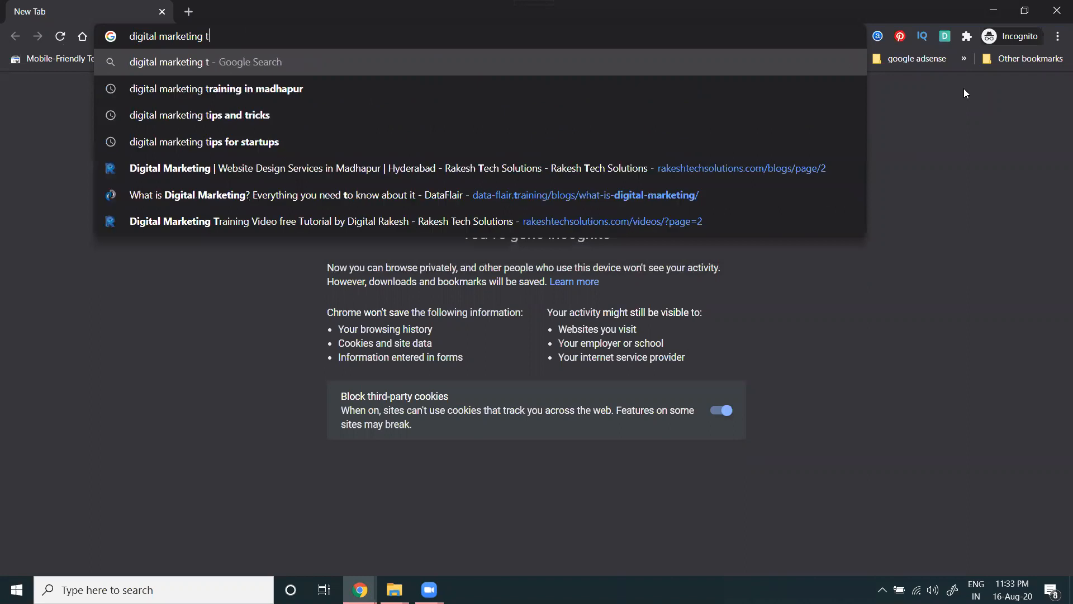
{"action": "type", "text": "raining in usa"}
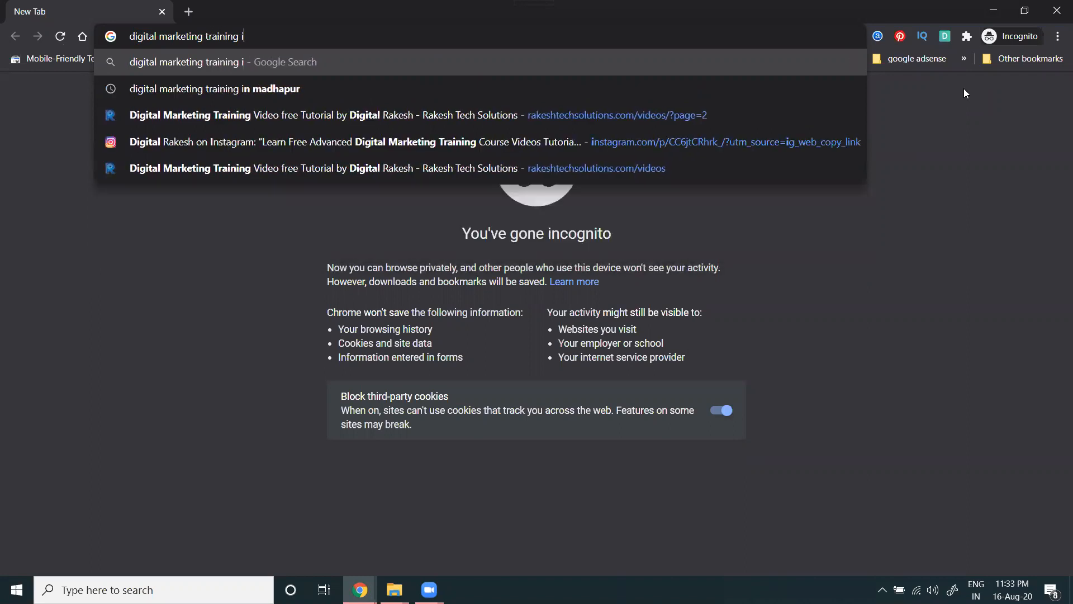
{"action": "key", "text": "Return"}
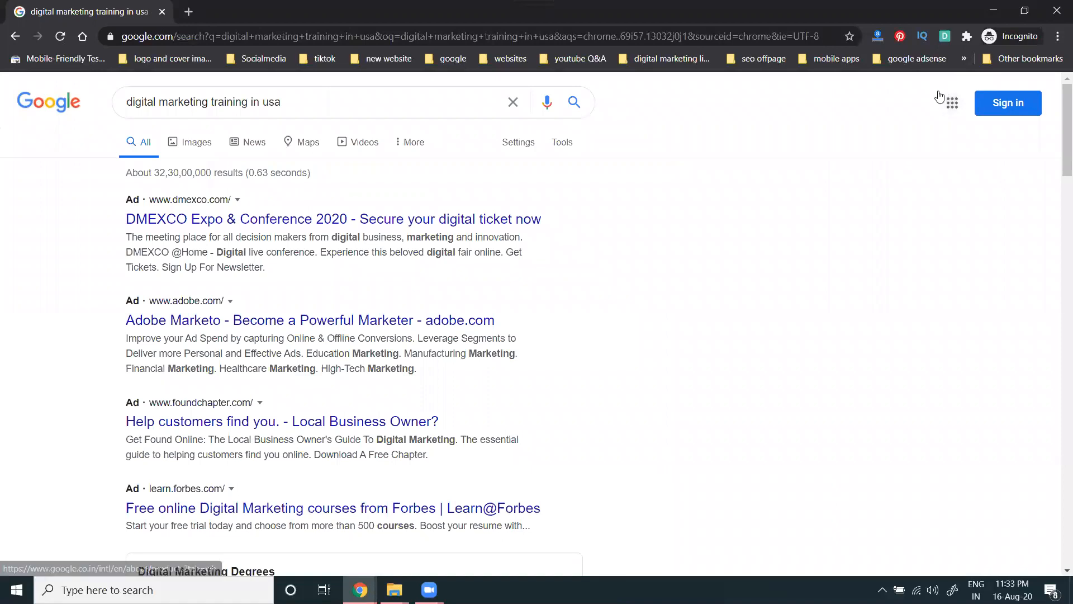
{"action": "scroll", "coordinate": [450, 241], "scroll_direction": "down", "scroll_amount": 10}
{"action": "scroll", "coordinate": [450, 241], "scroll_direction": "down", "scroll_amount": 4}
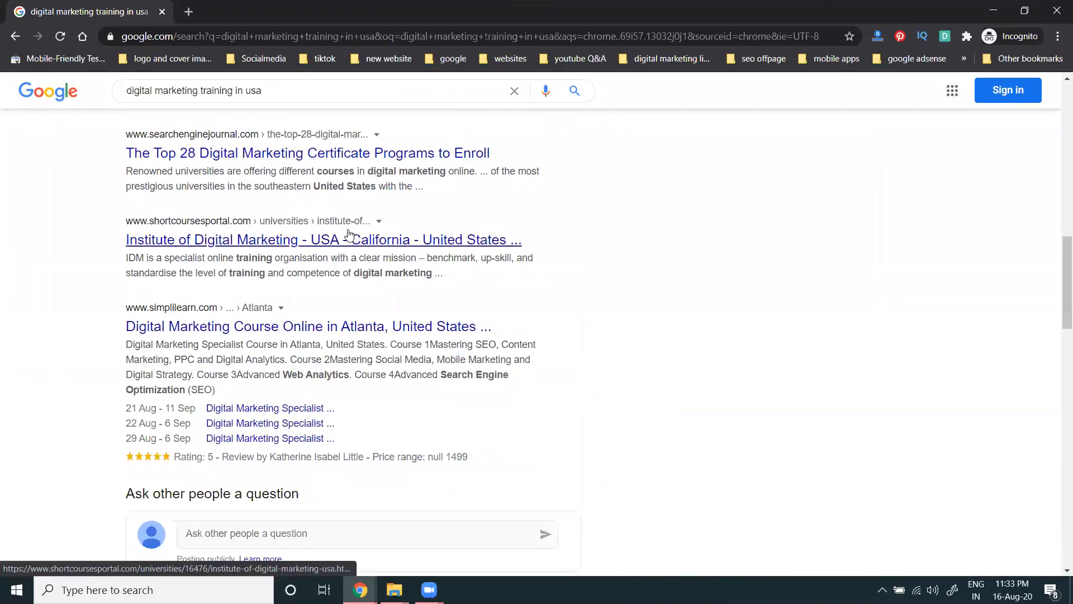
{"action": "scroll", "coordinate": [349, 235], "scroll_direction": "up", "scroll_amount": 10}
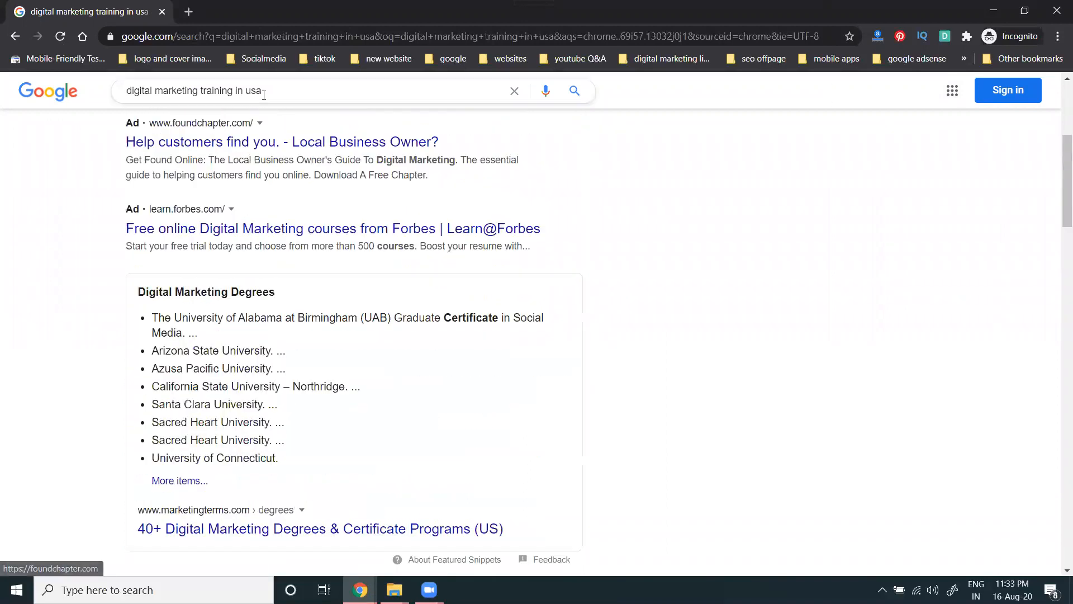
Search for "digital marketing training in hyderabad" instead and open the map listing of local training institutes
{"action": "double_click", "coordinate": [262, 94]}
{"action": "type", "text": "hyderabad"}
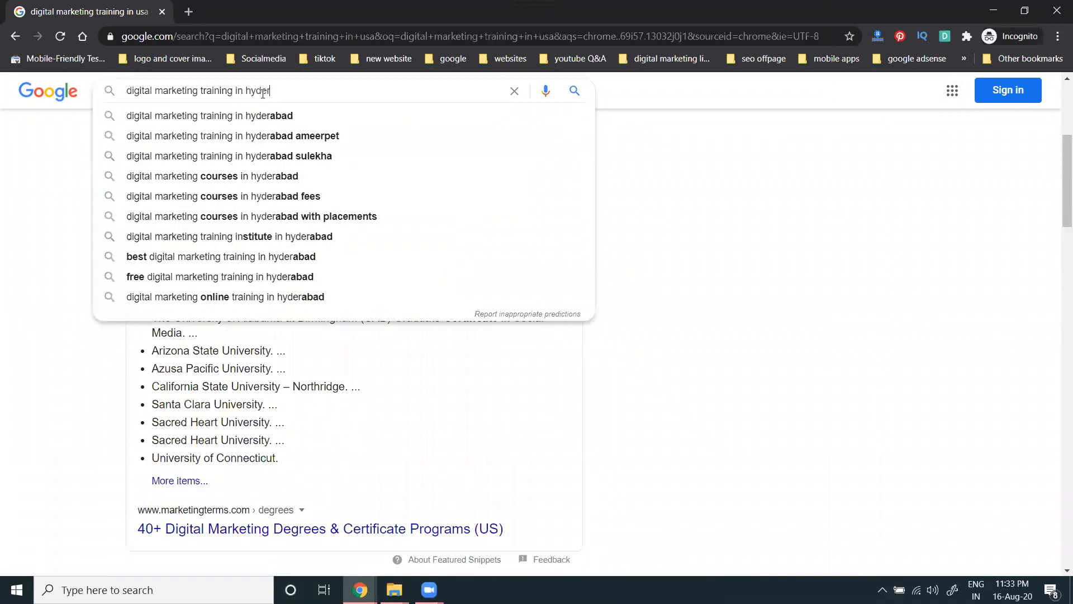
{"action": "key", "text": "Return"}
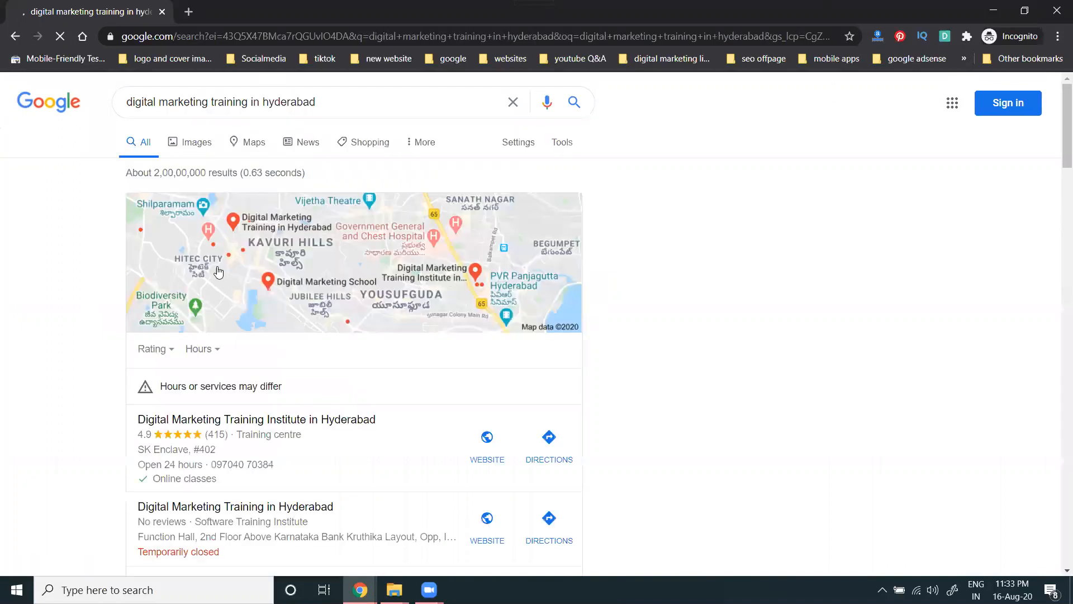
{"action": "scroll", "coordinate": [206, 311], "scroll_direction": "down", "scroll_amount": 3}
{"action": "left_click", "coordinate": [177, 448]}
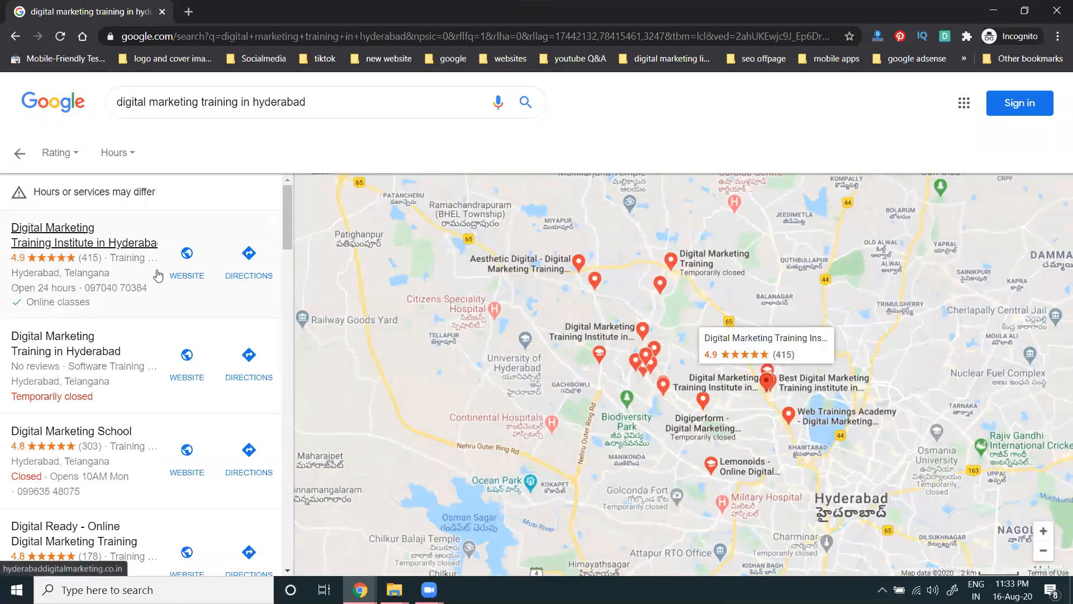
Close the incognito window and continue from the customer location settings to the keyword themes
{"action": "left_click", "coordinate": [29, 103]}
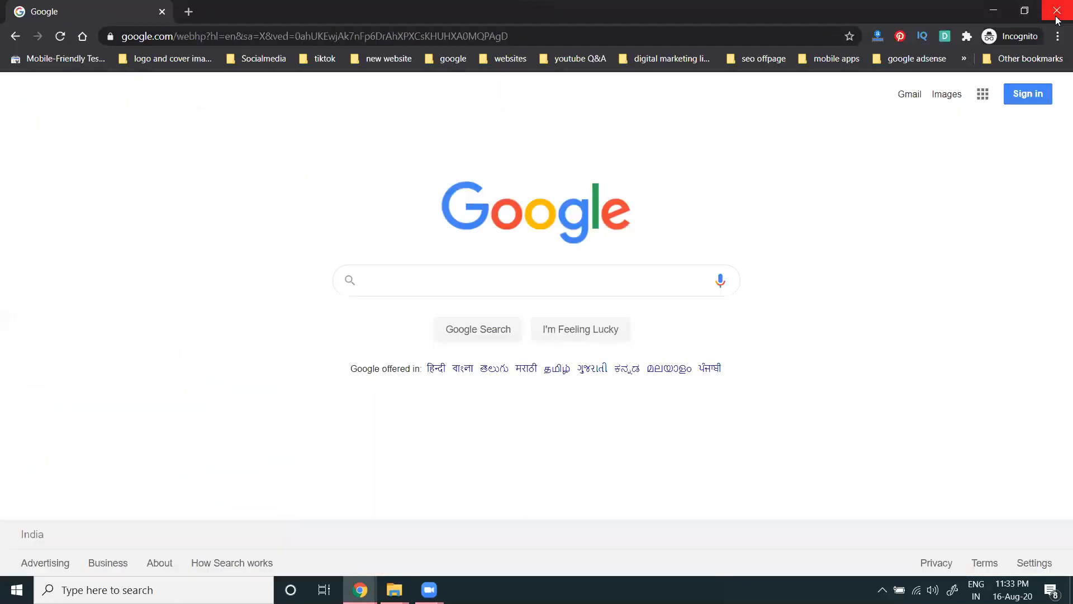
{"action": "left_click", "coordinate": [1057, 11]}
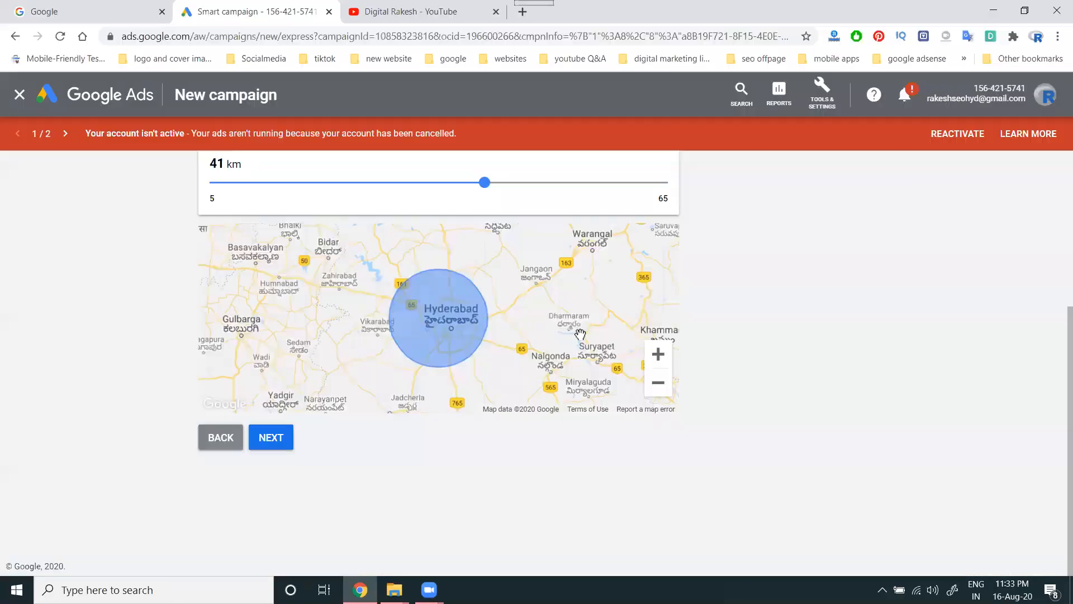
{"action": "left_click", "coordinate": [267, 438]}
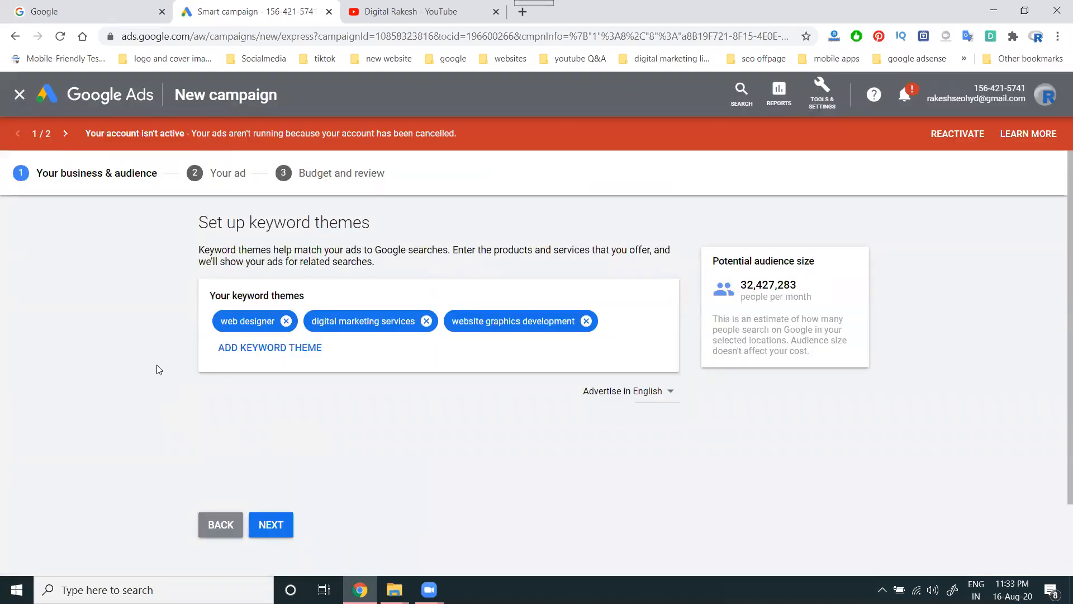
Remove the keyword themes web designer and website graphics development, and add digital marketing agency as a new theme
{"action": "left_click", "coordinate": [287, 321]}
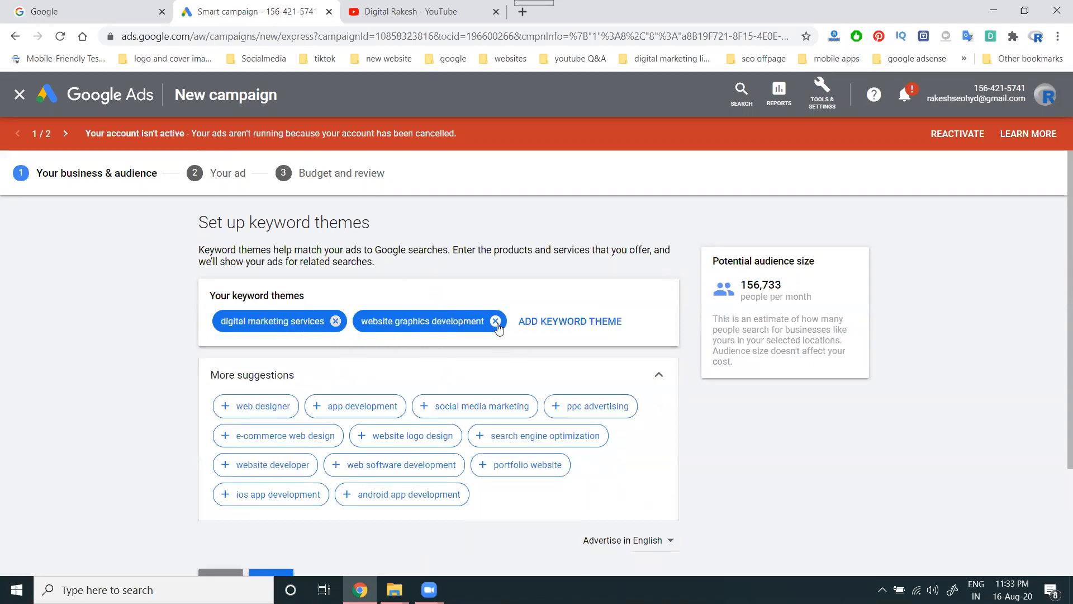
{"action": "left_click", "coordinate": [495, 321]}
{"action": "left_click", "coordinate": [409, 322]}
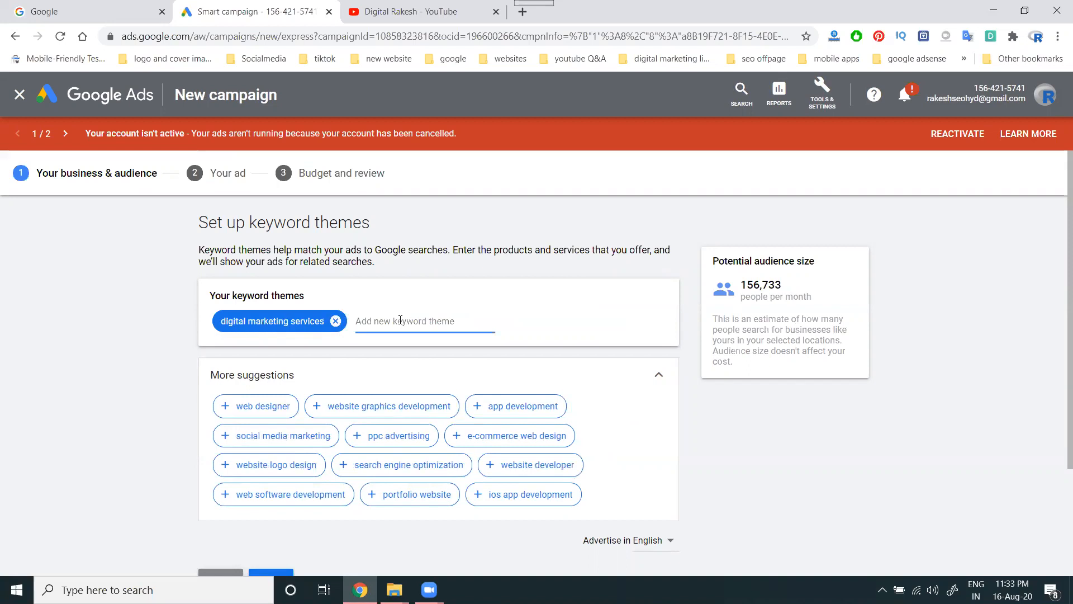
{"action": "type", "text": "digital marketing agencty"}
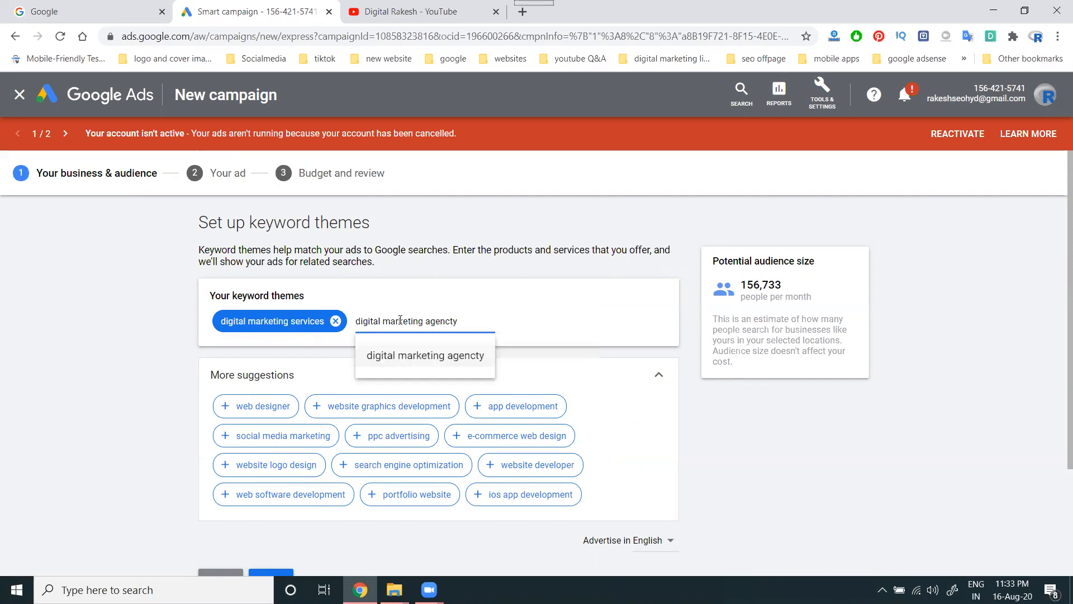
{"action": "key", "text": "BackSpace"}
{"action": "type", "text": "y"}
{"action": "key", "text": "Return"}
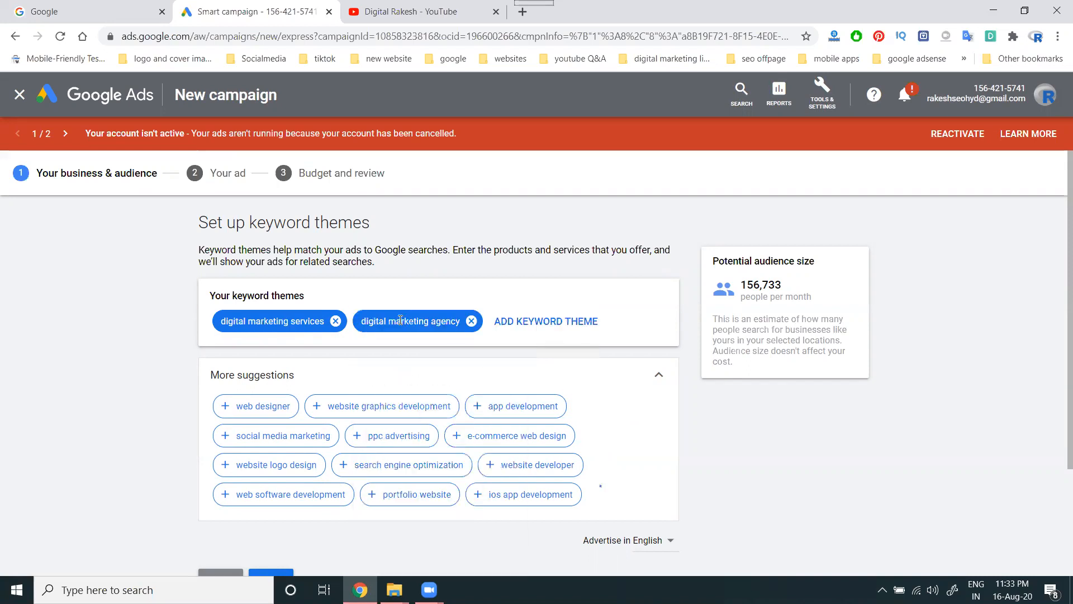
Add the suggested keyword themes search engine optimization, marketing agency, advertising agency and digital agency, and proceed to writing the ad
{"action": "scroll", "coordinate": [129, 304], "scroll_direction": "down", "scroll_amount": 3}
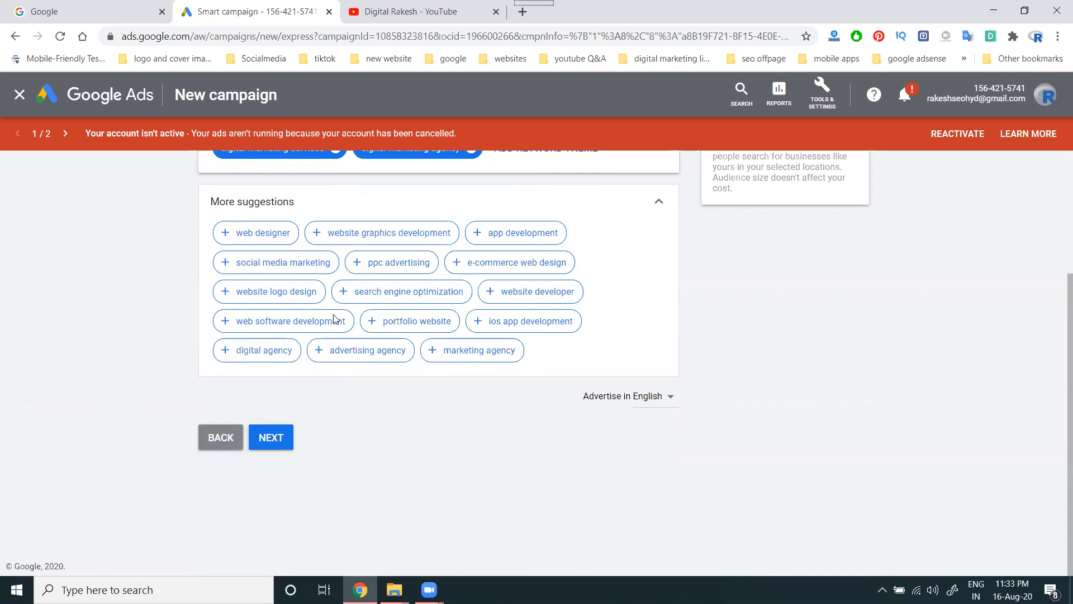
{"action": "left_click", "coordinate": [352, 293]}
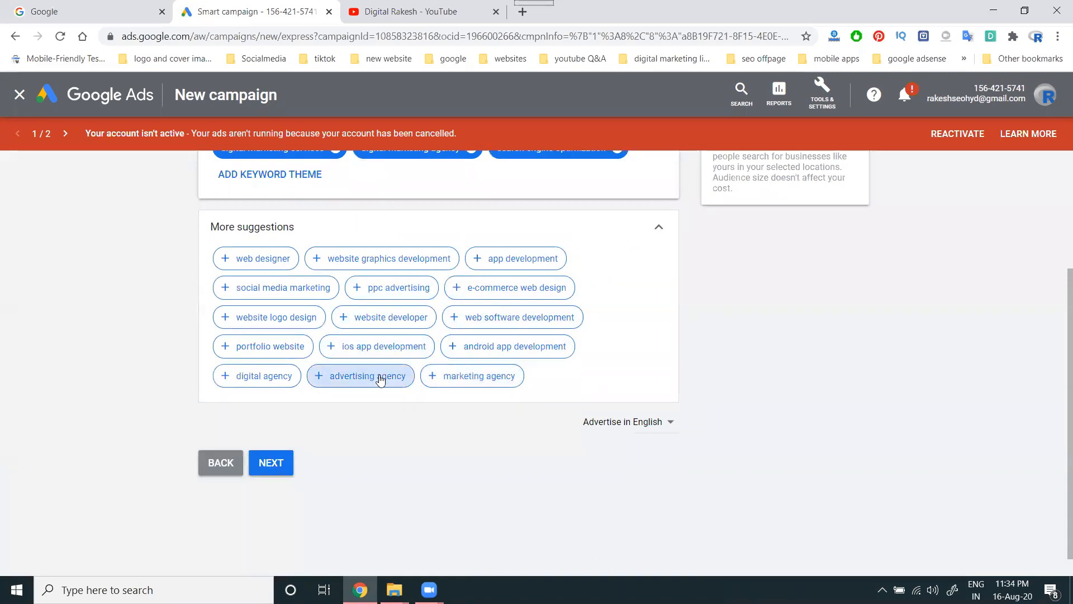
{"action": "left_click", "coordinate": [437, 382]}
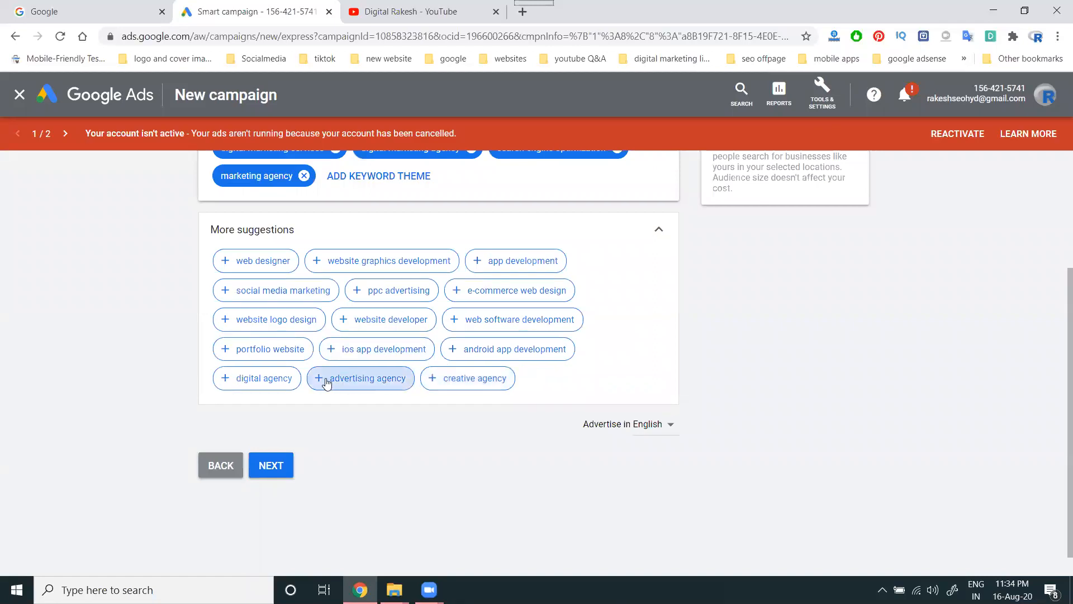
{"action": "left_click", "coordinate": [324, 380]}
{"action": "left_click", "coordinate": [227, 382]}
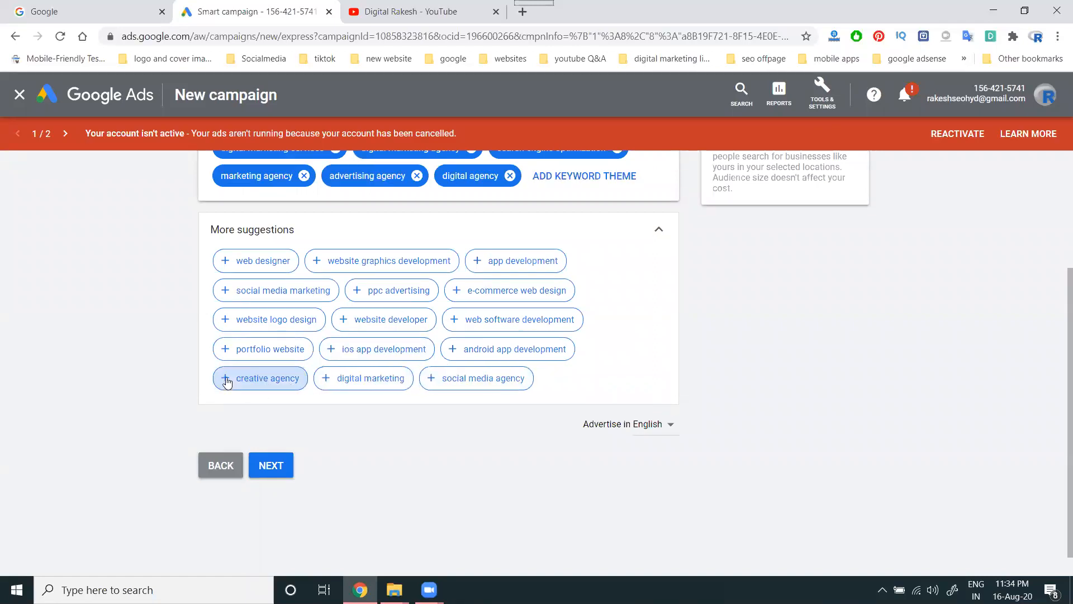
{"action": "scroll", "coordinate": [384, 435], "scroll_direction": "up", "scroll_amount": 3}
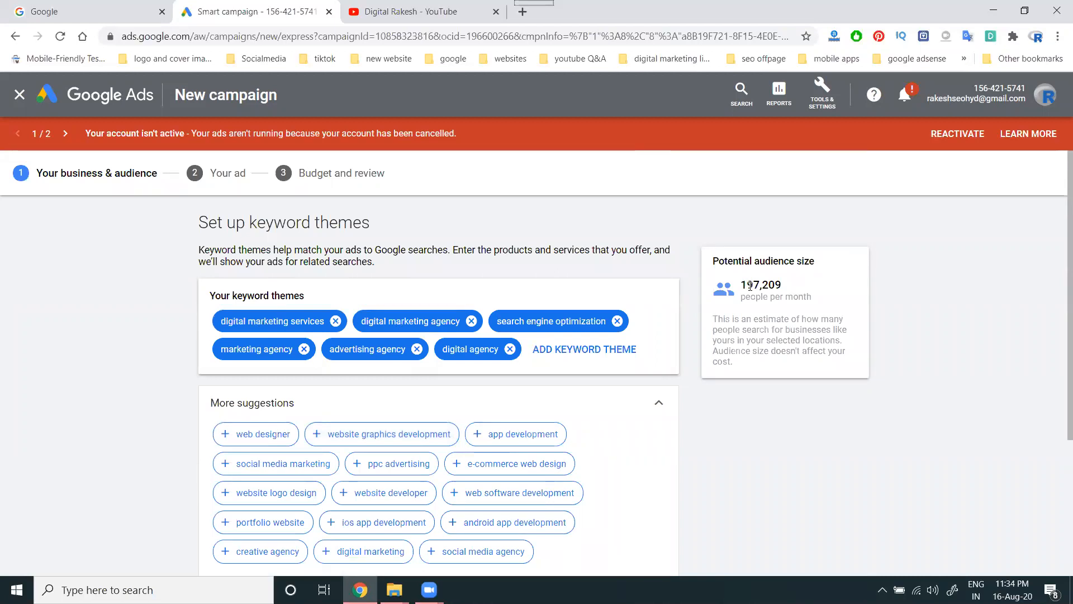
{"action": "scroll", "coordinate": [124, 451], "scroll_direction": "down", "scroll_amount": 3}
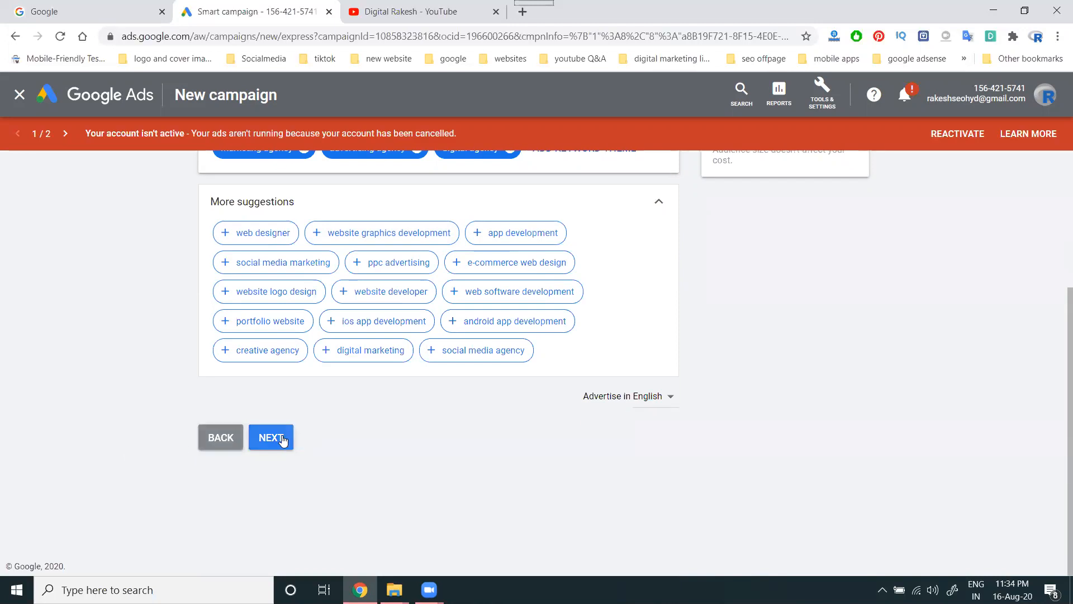
{"action": "left_click", "coordinate": [282, 435]}
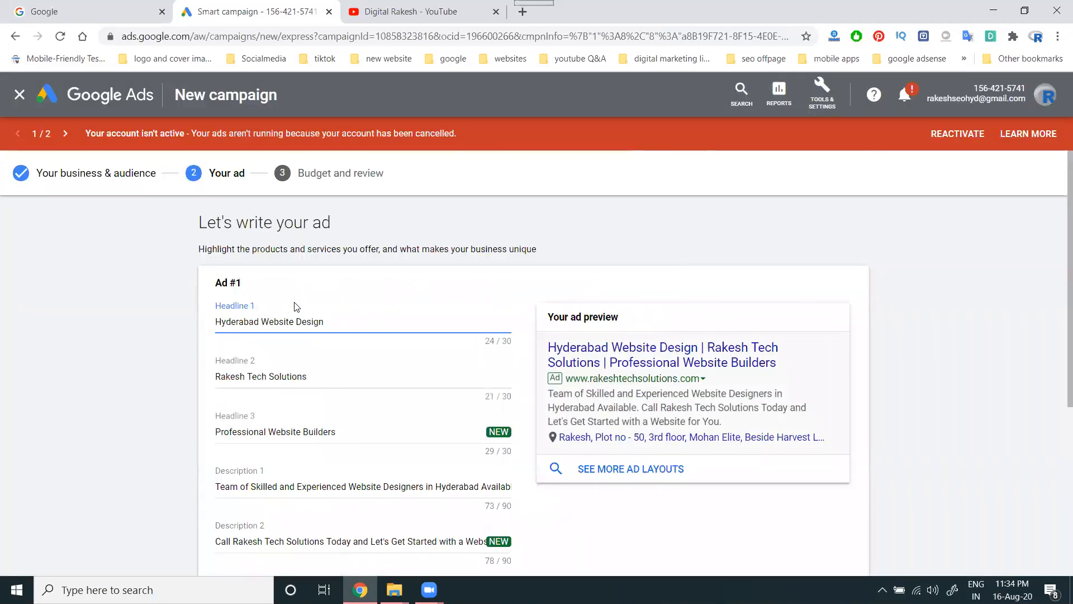
Replace Headline 1 of the first ad with "digital marketing services"
{"action": "triple_click", "coordinate": [298, 323]}
{"action": "type", "text": "d"}
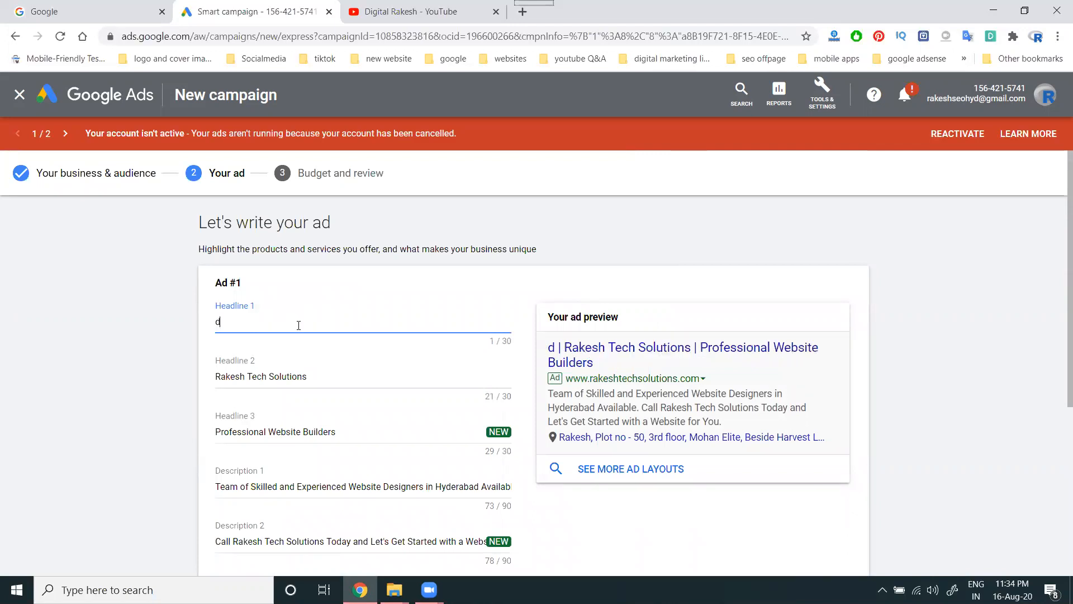
{"action": "type", "text": "igital marketing"}
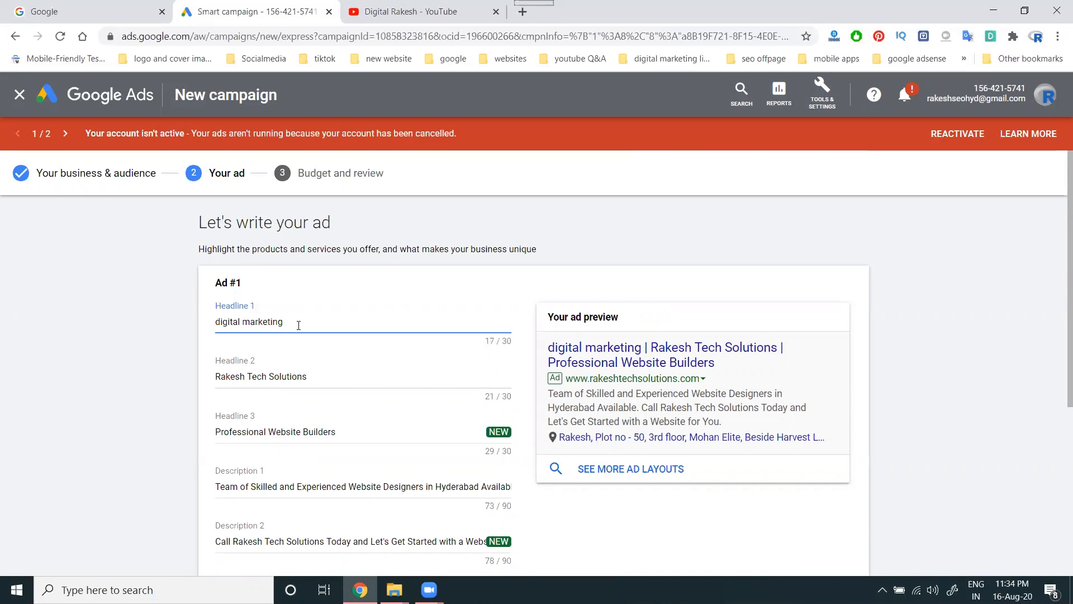
{"action": "type", "text": " services"}
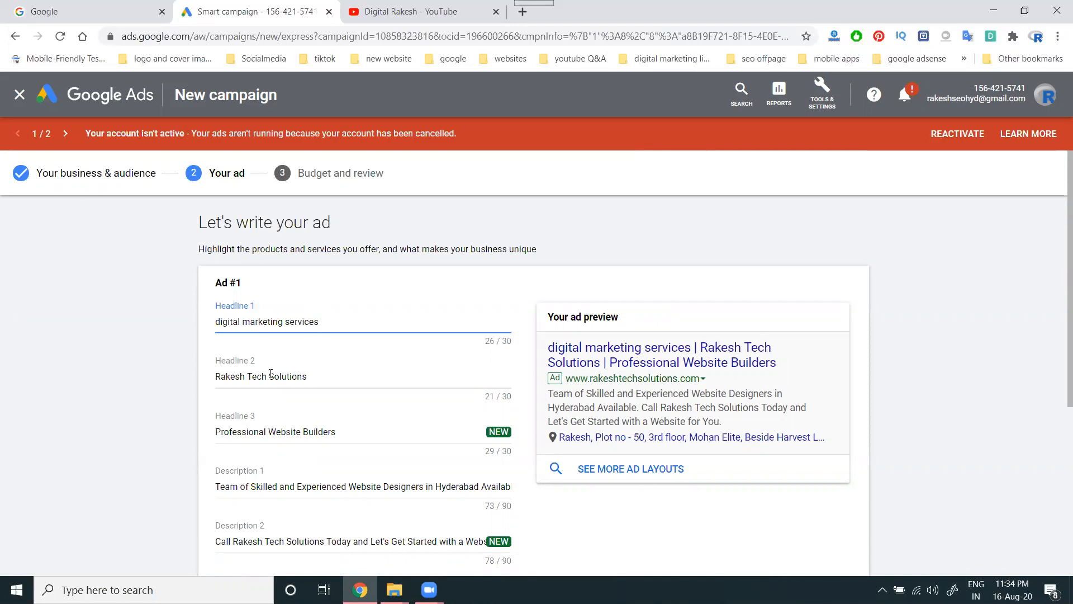
Change the wording of Headline 3 to "Professional advertise company"
{"action": "scroll", "coordinate": [271, 374], "scroll_direction": "down", "scroll_amount": 2}
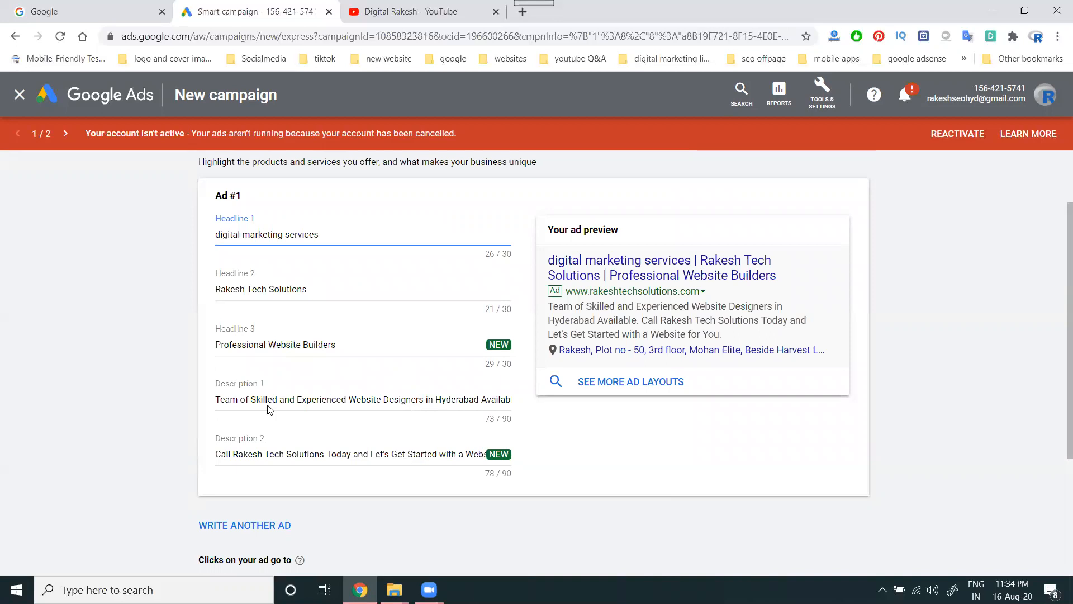
{"action": "left_click", "coordinate": [273, 340]}
{"action": "double_click", "coordinate": [273, 339]}
{"action": "left_click", "coordinate": [345, 344]}
{"action": "left_click_drag", "start_coordinate": [307, 345], "coordinate": [270, 344]}
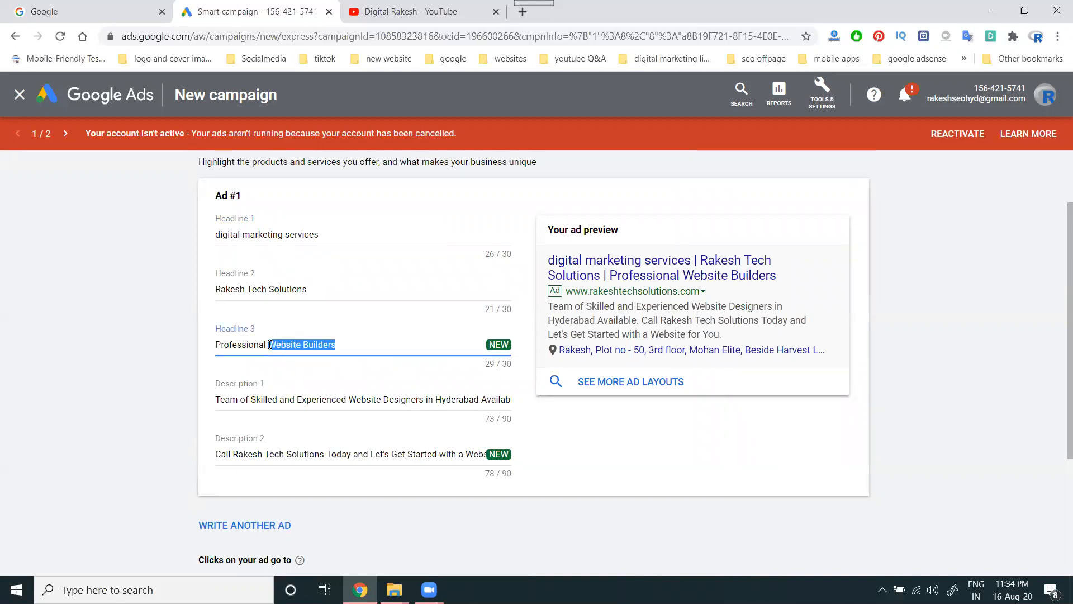
{"action": "type", "text": "advertise company"}
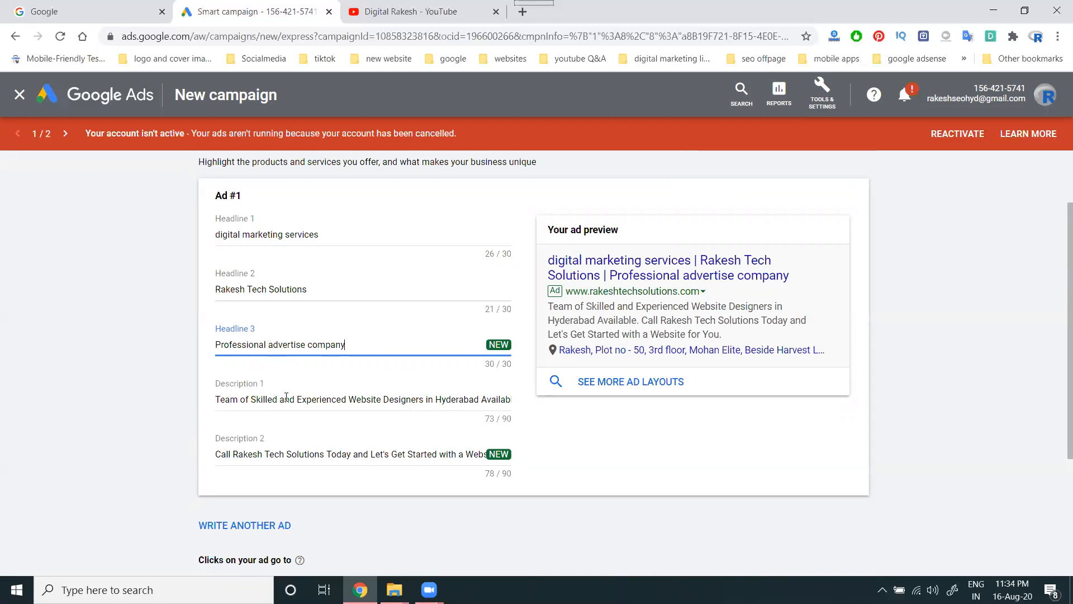
Replace Description 1 with "Rakesh Tech Solutions is provide digital marketing services at best price in hyderabad"
{"action": "left_click_drag", "start_coordinate": [233, 455], "coordinate": [327, 459]}
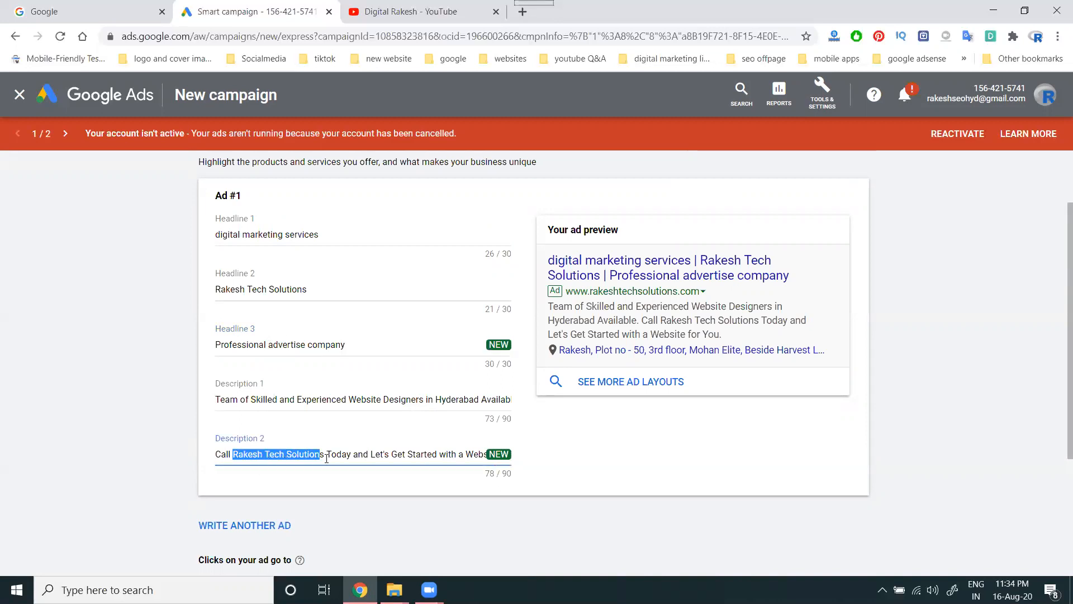
{"action": "left_click", "coordinate": [271, 400]}
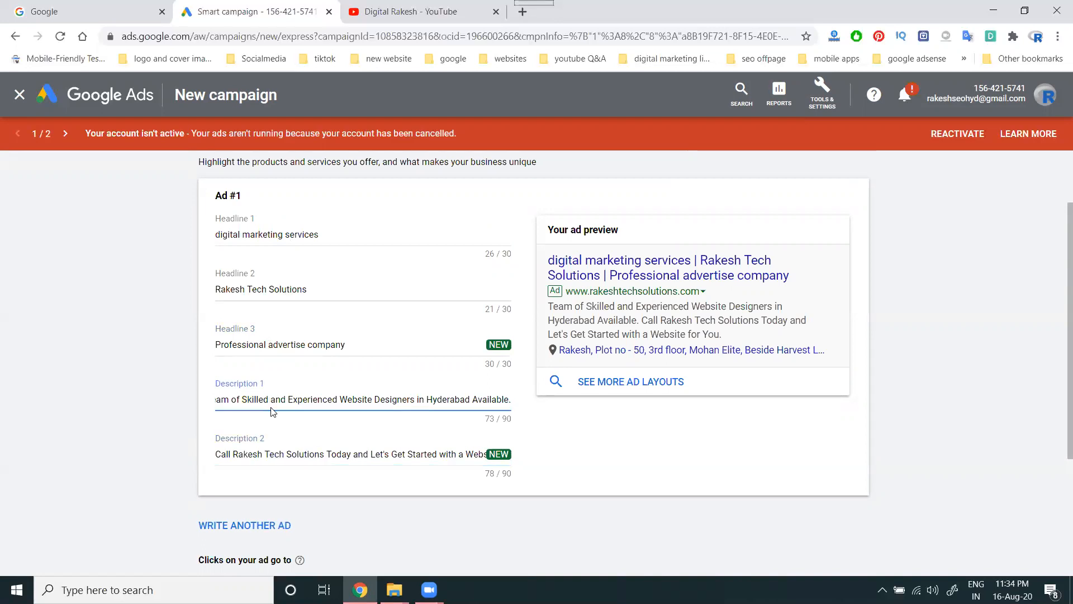
{"action": "key", "text": "ctrl+a"}
{"action": "type", "text": "Rakesh Tech Solutions"}
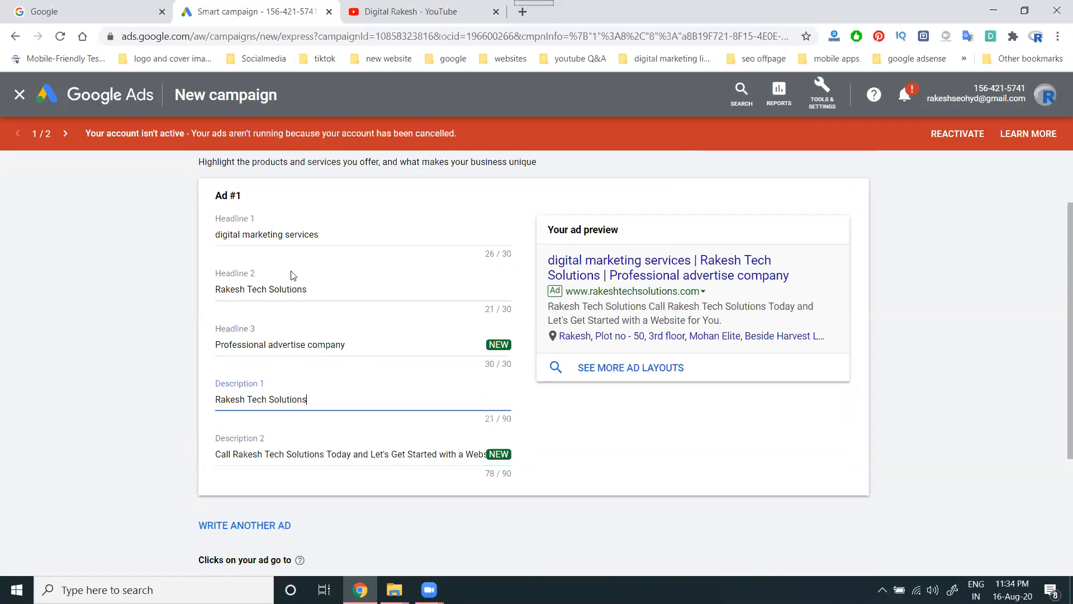
{"action": "left_click", "coordinate": [288, 240]}
{"action": "key", "text": "ctrl+a"}
{"action": "left_click", "coordinate": [321, 403]}
{"action": "type", "text": "is provide digital marketing services"}
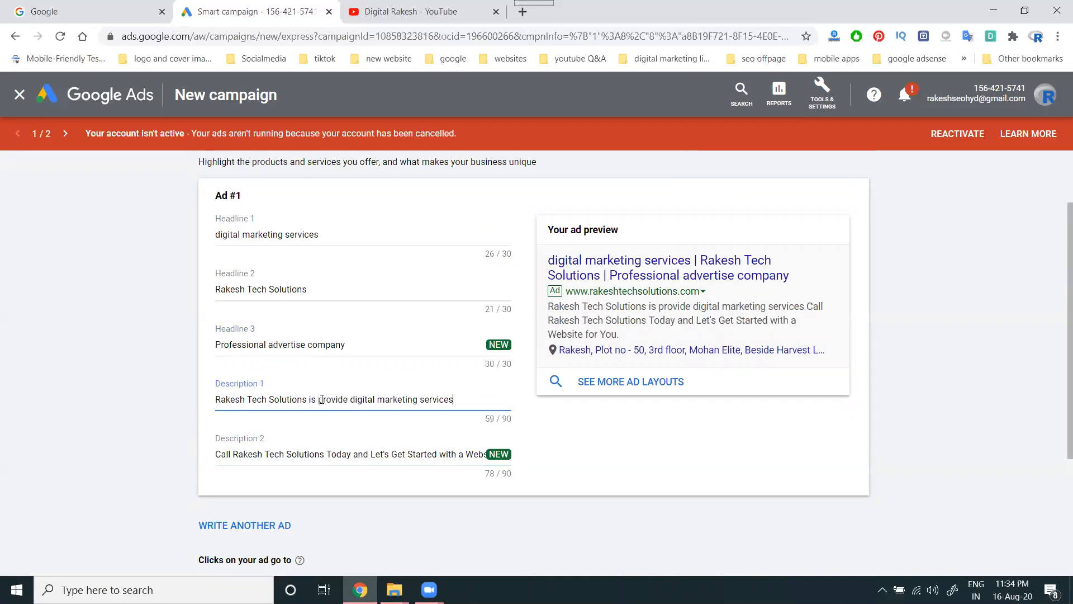
{"action": "type", "text": " at best price"}
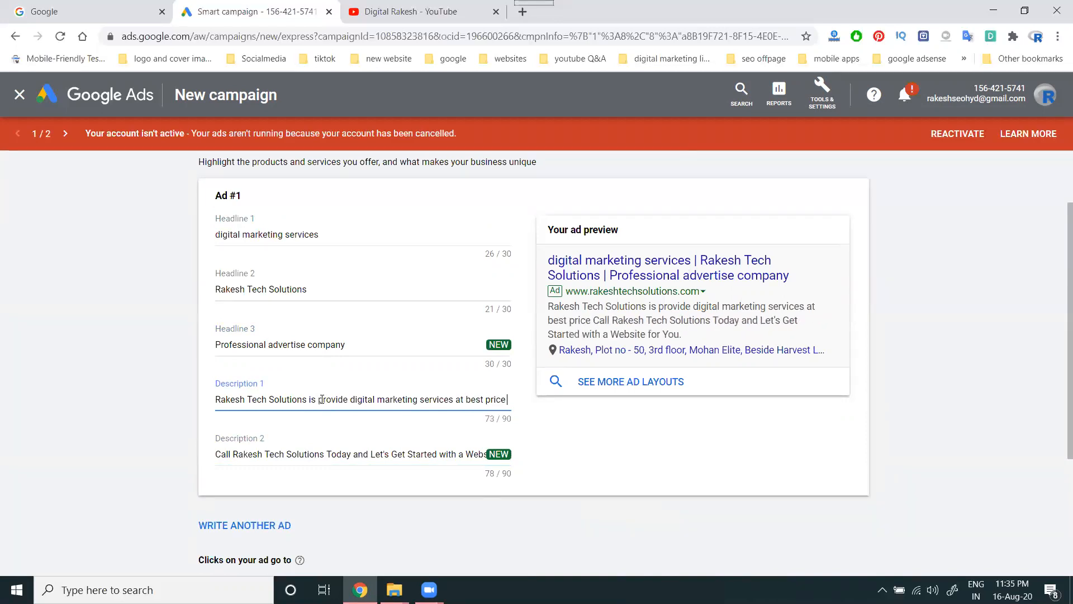
{"action": "type", "text": " in hyder"}
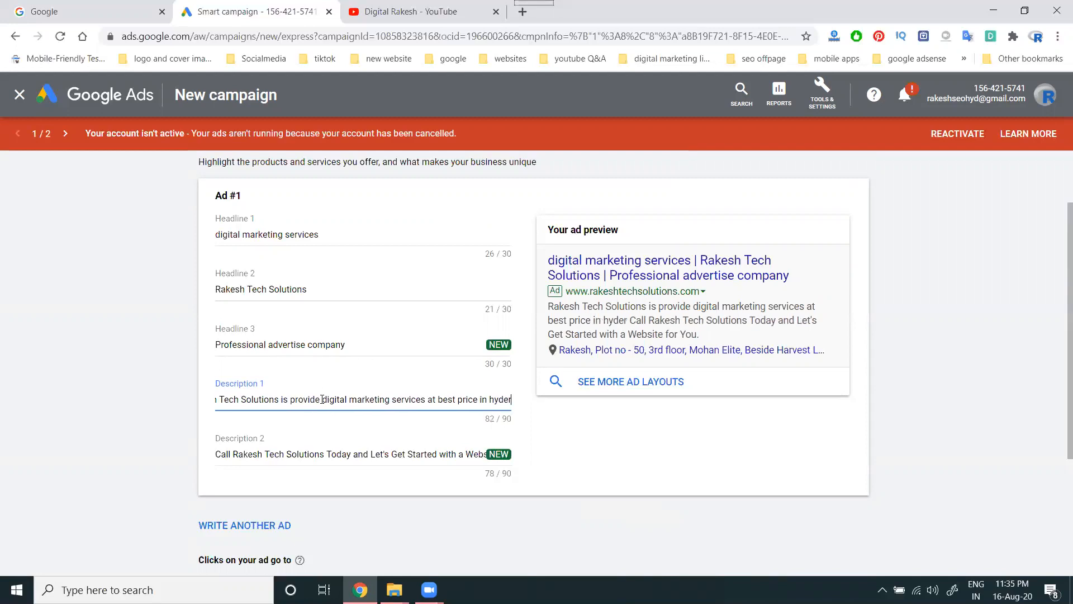
{"action": "type", "text": "abad"}
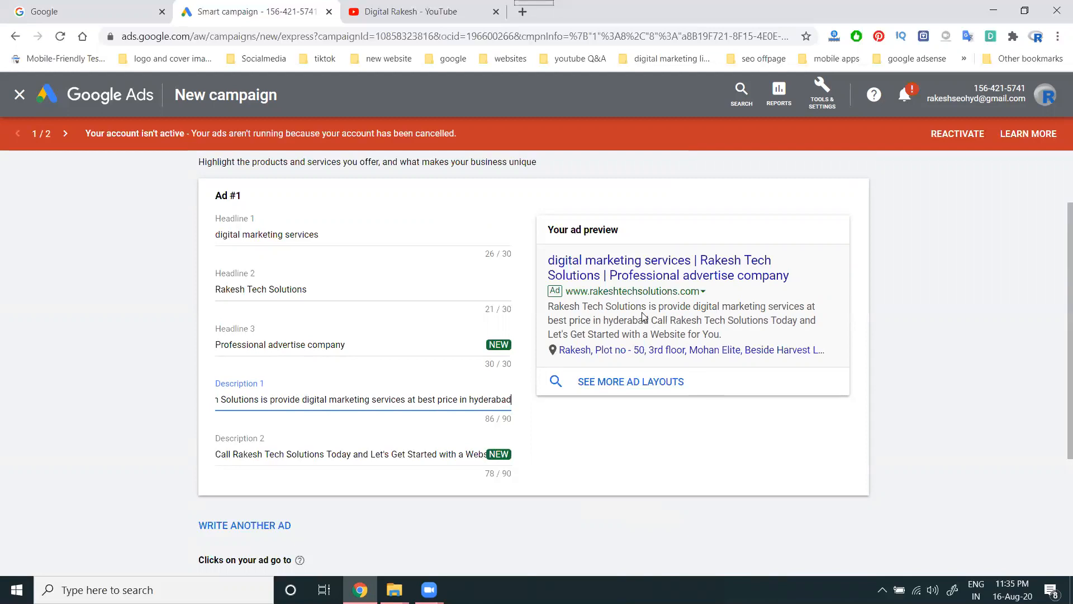
Preview the ad's additional layouts for Google Search, Google Maps and Google partner sites
{"action": "left_click", "coordinate": [619, 382]}
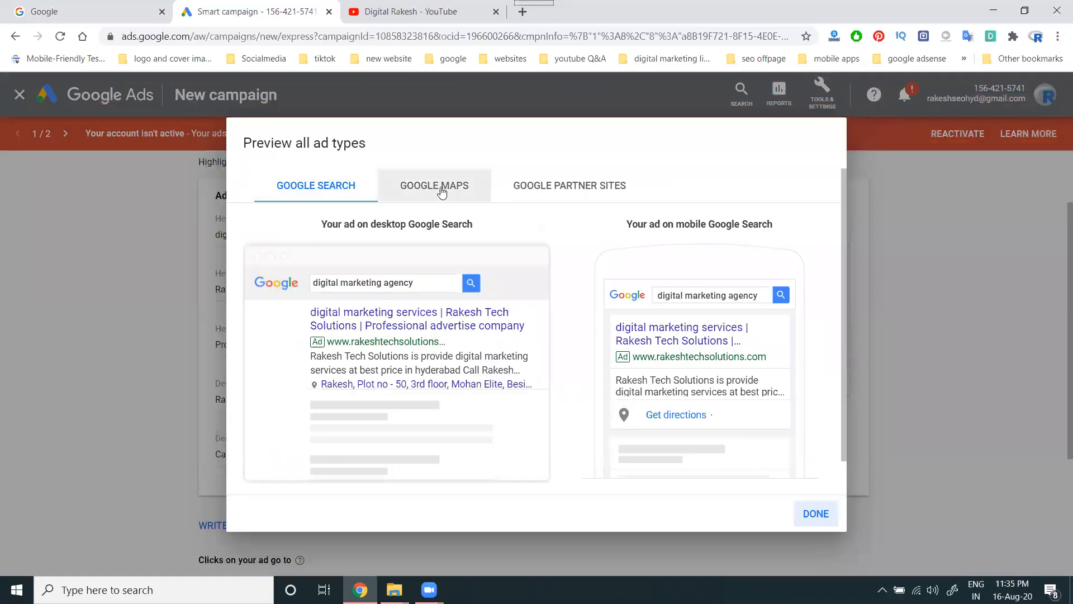
{"action": "left_click", "coordinate": [441, 192]}
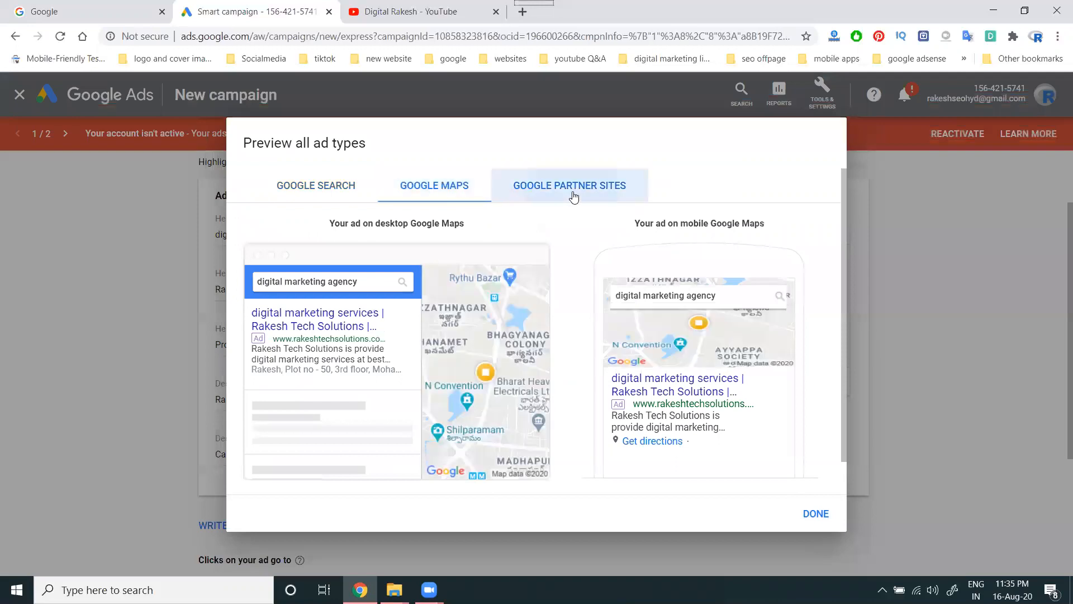
{"action": "left_click", "coordinate": [574, 197]}
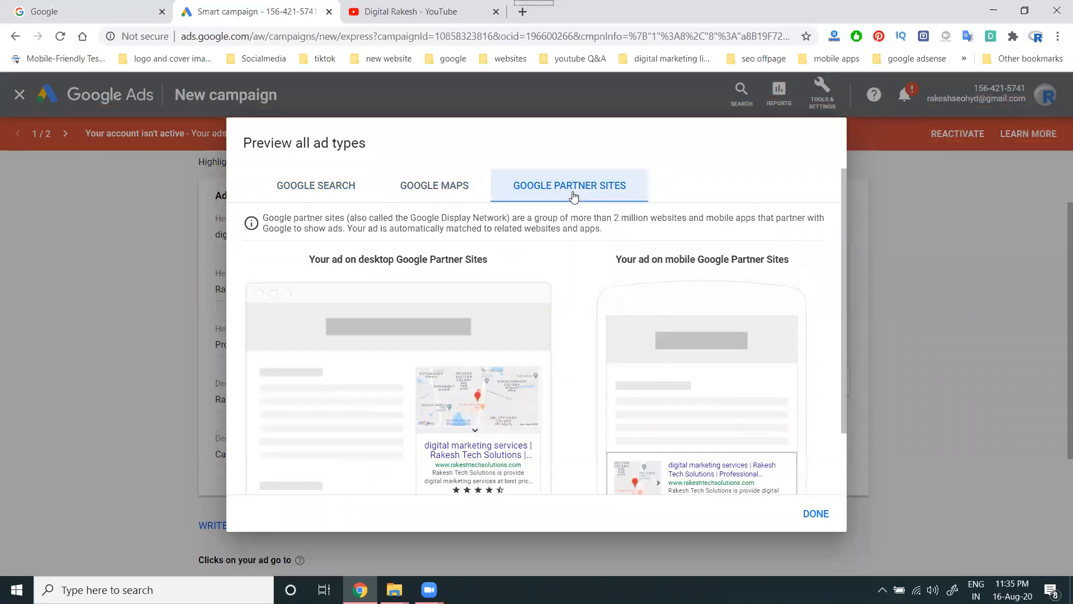
Examine the ad placements on southreelnews.com in a new tab, and return to the campaign to close the ad layouts preview
{"action": "left_click", "coordinate": [526, 17]}
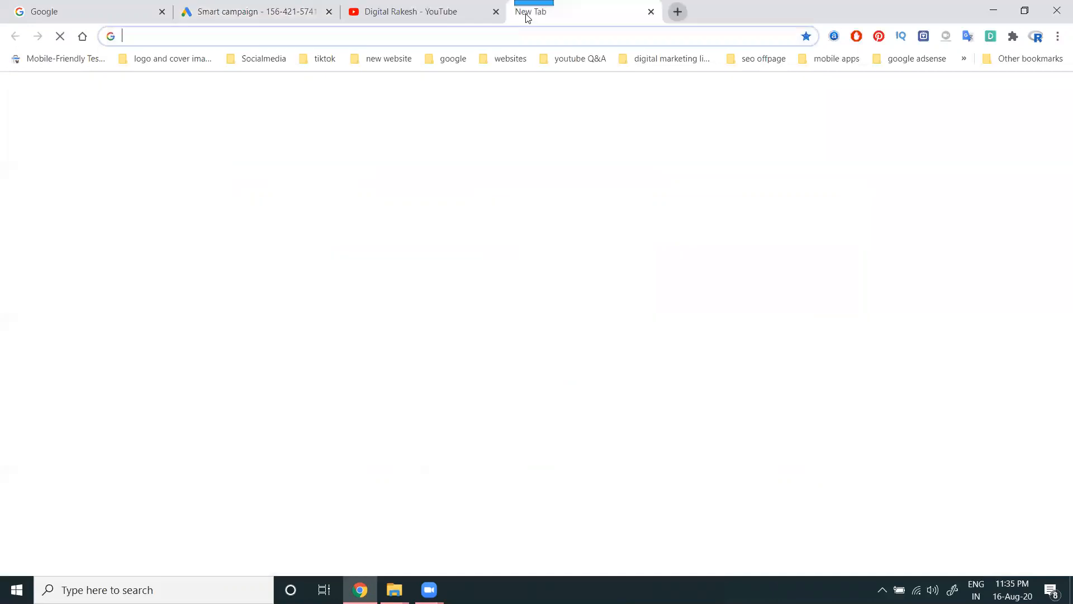
{"action": "type", "text": "southreelnews.com"}
{"action": "key", "text": "Return"}
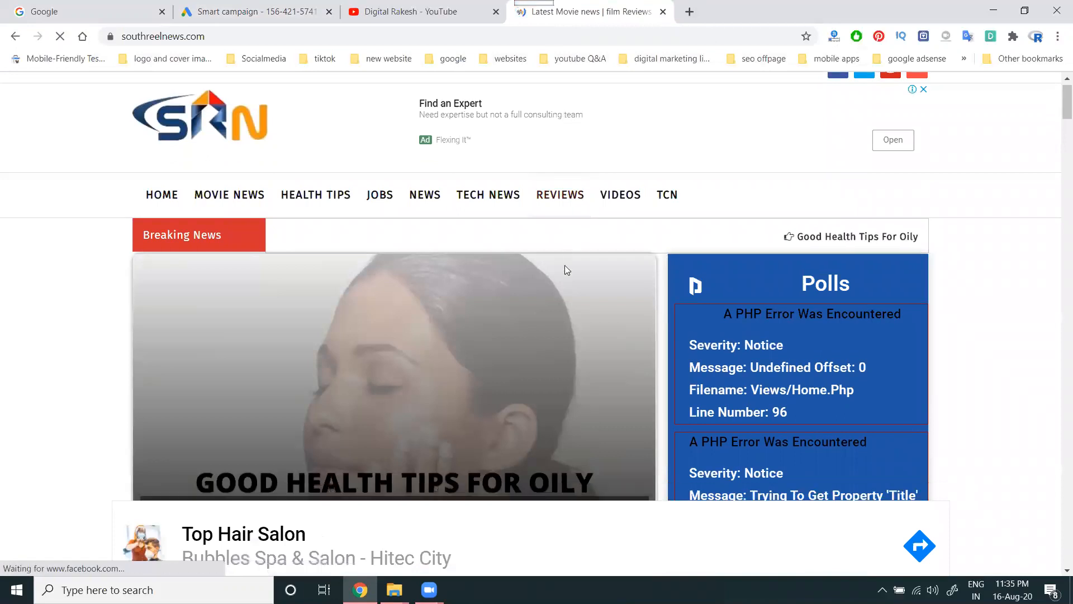
{"action": "scroll", "coordinate": [564, 265], "scroll_direction": "down", "scroll_amount": 10}
{"action": "scroll", "coordinate": [501, 436], "scroll_direction": "down", "scroll_amount": 6}
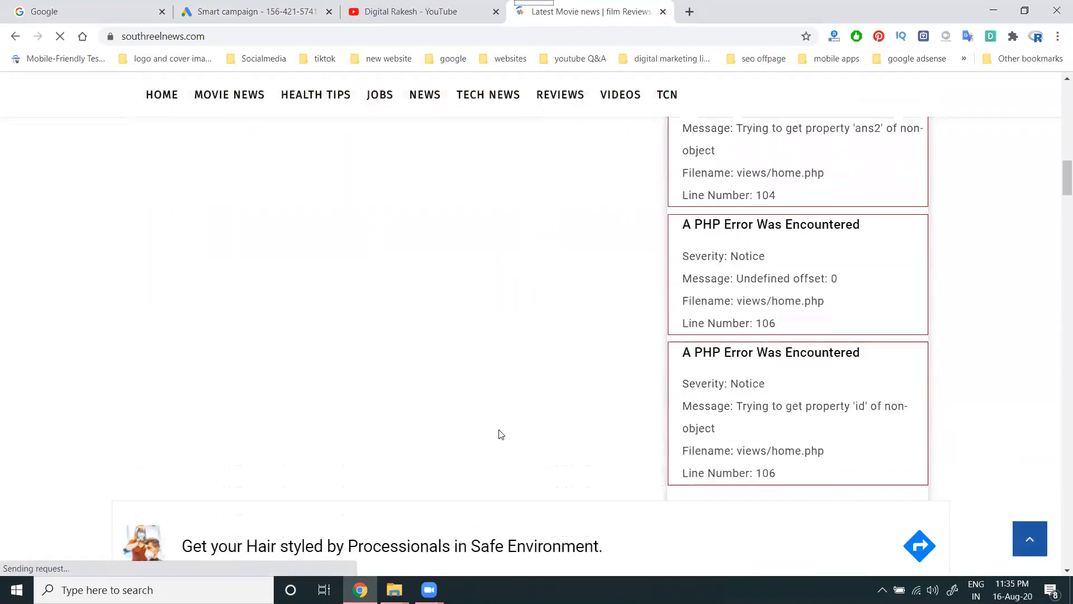
{"action": "scroll", "coordinate": [501, 429], "scroll_direction": "down", "scroll_amount": 6}
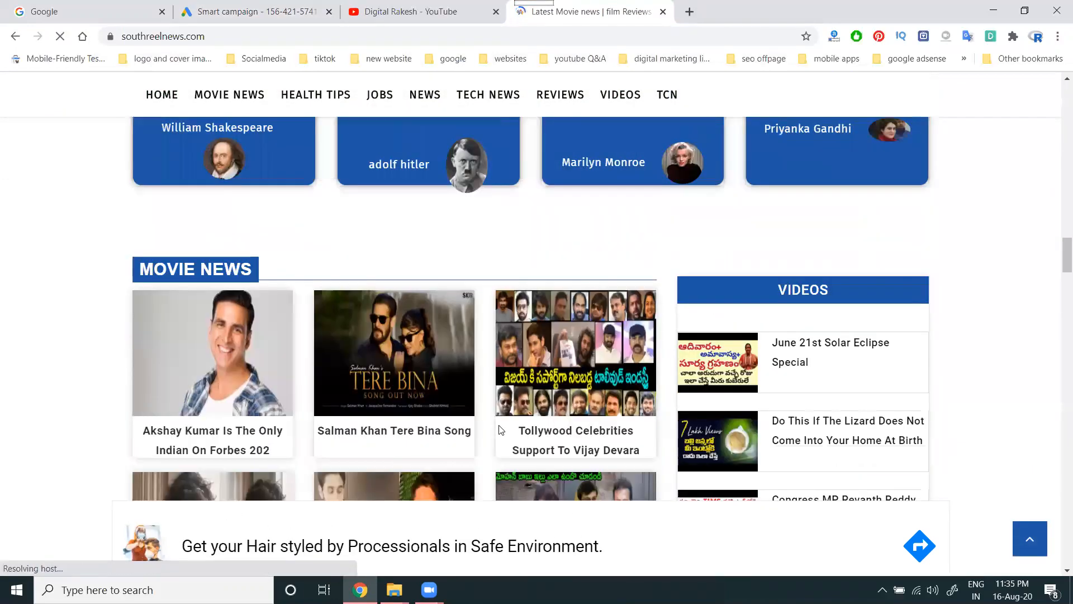
{"action": "scroll", "coordinate": [500, 430], "scroll_direction": "up", "scroll_amount": 12}
{"action": "scroll", "coordinate": [501, 429], "scroll_direction": "up", "scroll_amount": 5}
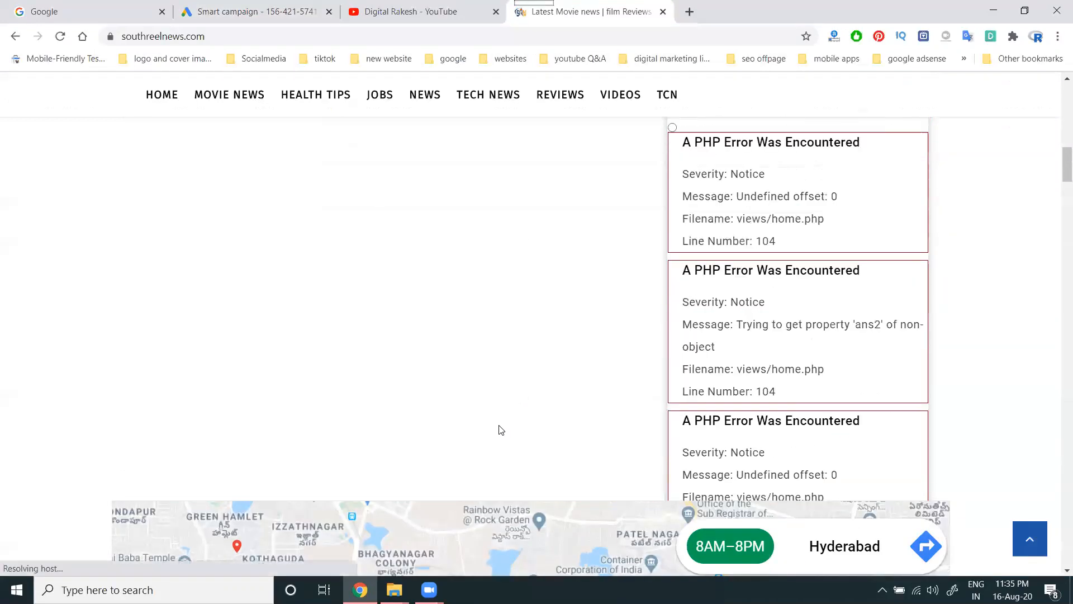
{"action": "scroll", "coordinate": [501, 429], "scroll_direction": "up", "scroll_amount": 5}
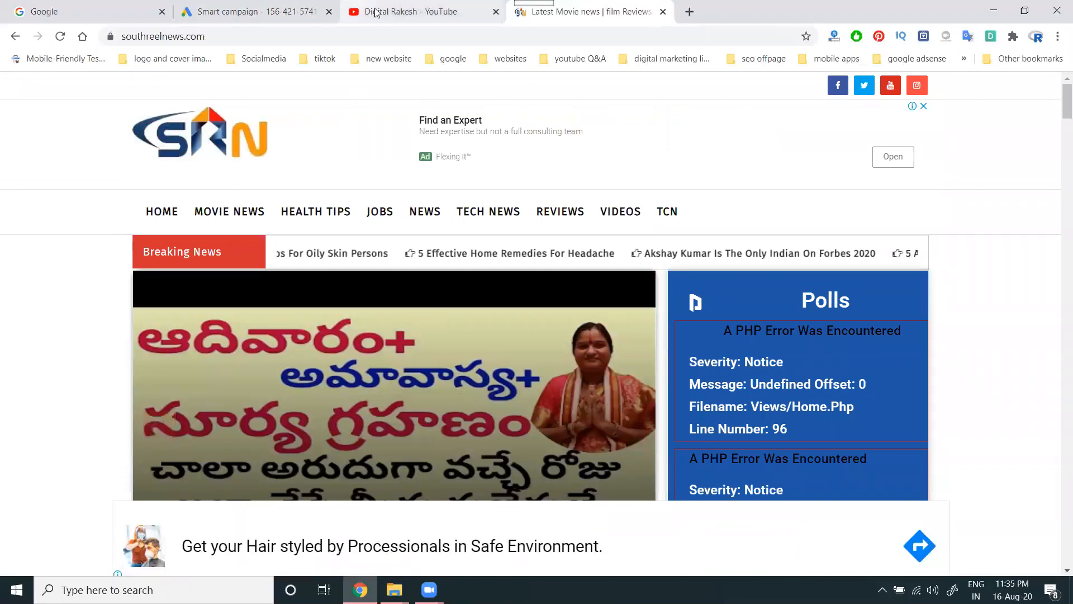
{"action": "left_click", "coordinate": [286, 9]}
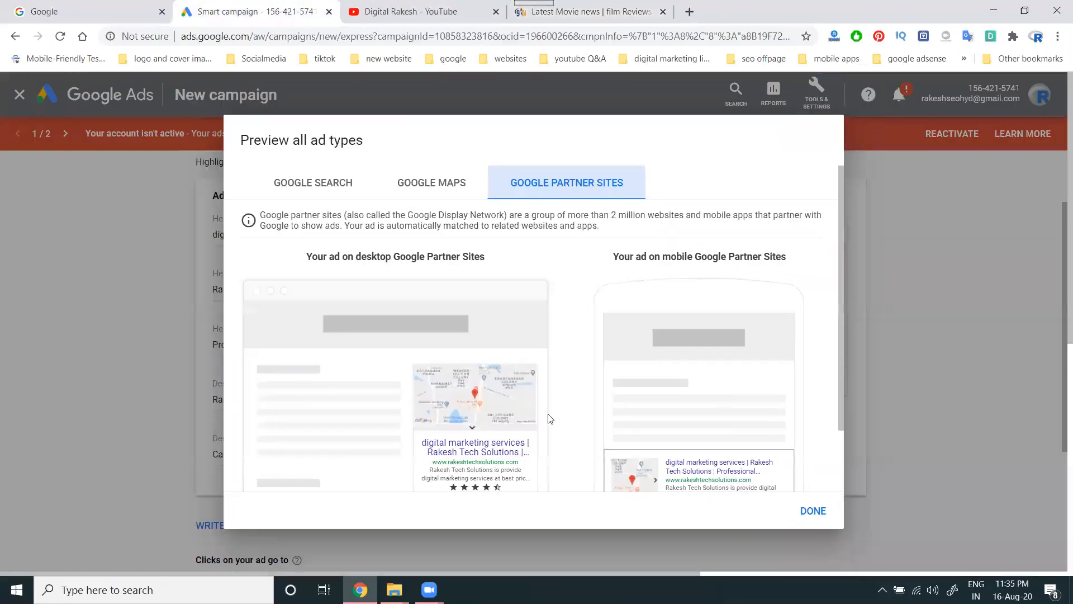
{"action": "left_click", "coordinate": [815, 513]}
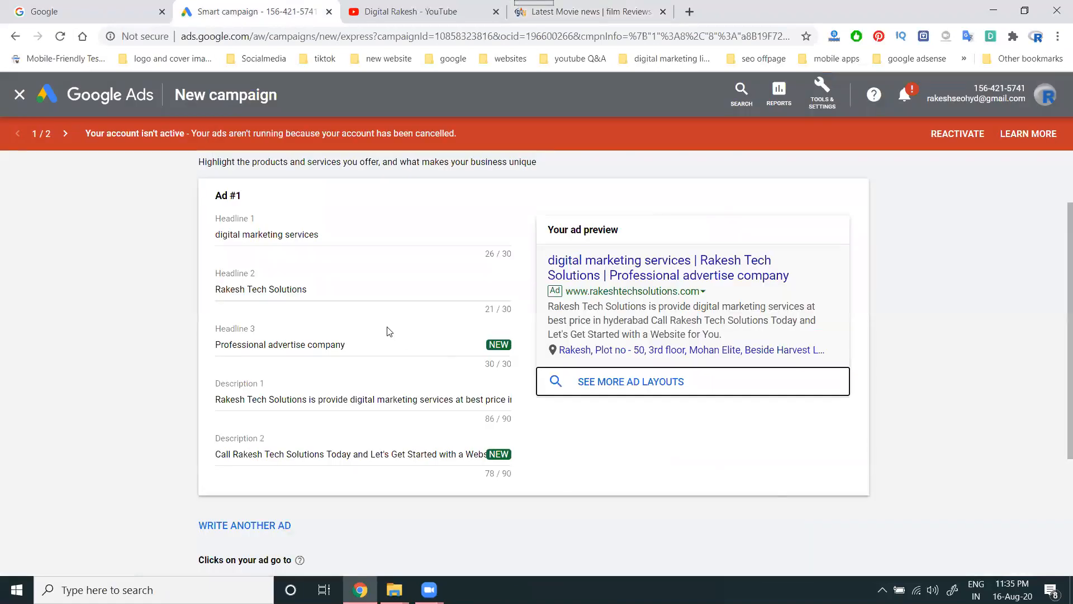
Send ad clicks to the Business profile (optimised for your ads), and accept the phone call settings with verified calls on to reach the budget
{"action": "scroll", "coordinate": [389, 332], "scroll_direction": "down", "scroll_amount": 3}
{"action": "left_click", "coordinate": [279, 393]}
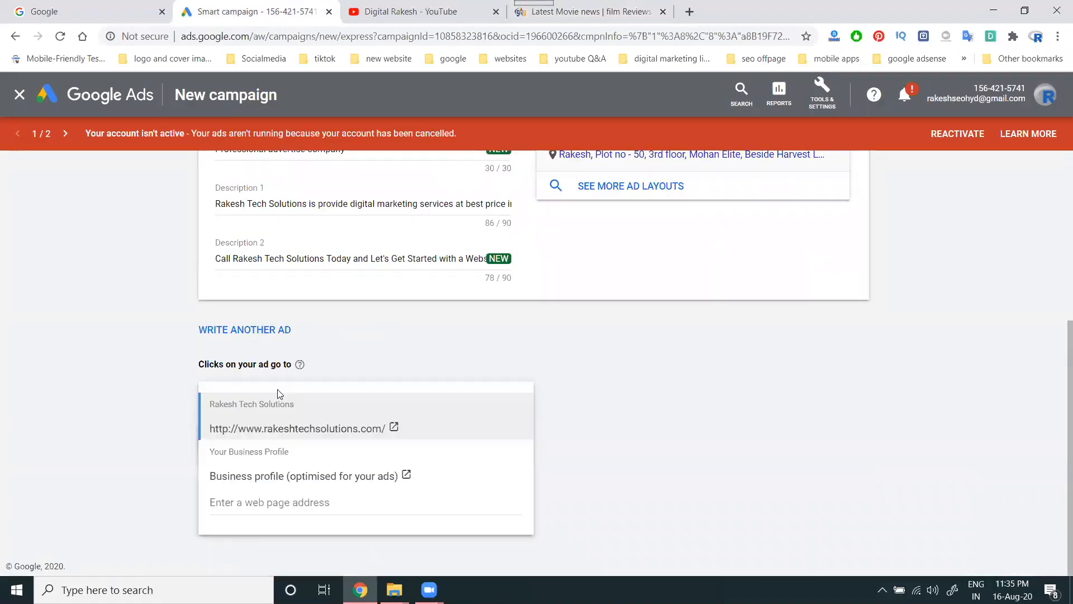
{"action": "left_click", "coordinate": [275, 477]}
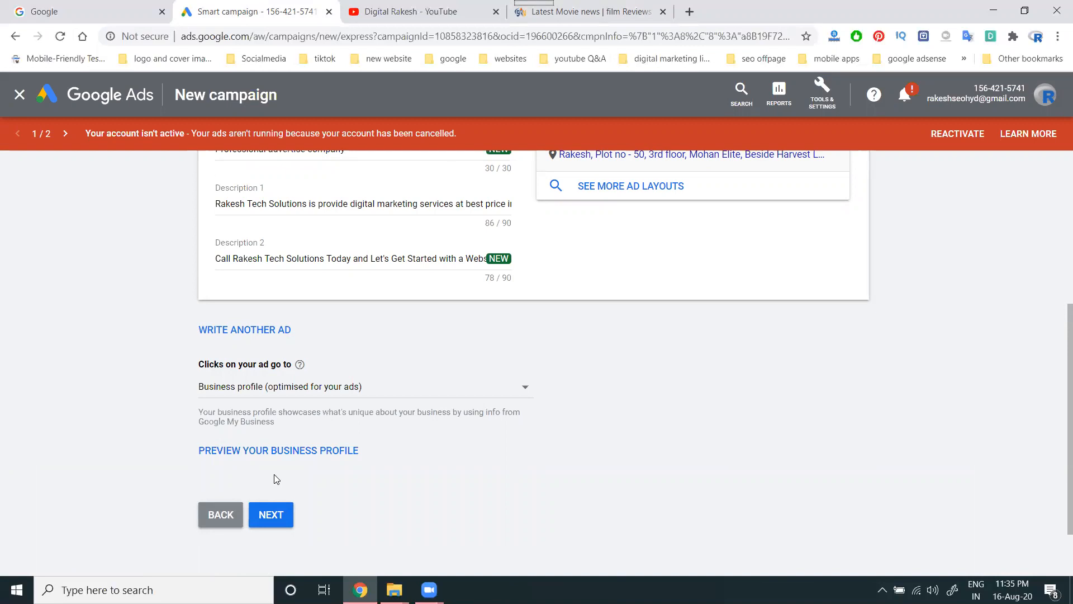
{"action": "left_click", "coordinate": [269, 515]}
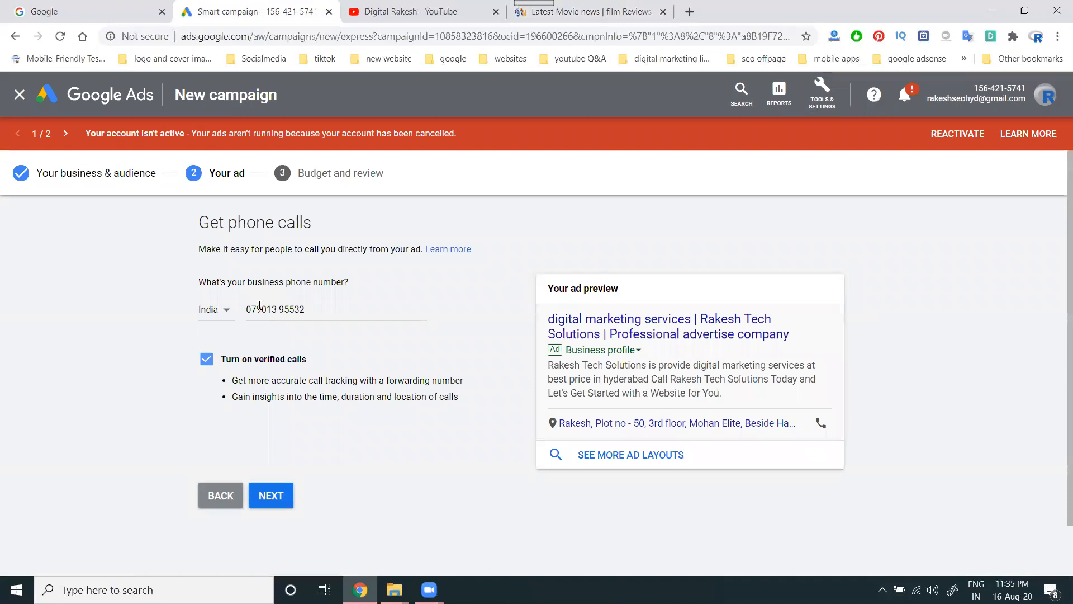
{"action": "left_click", "coordinate": [279, 495]}
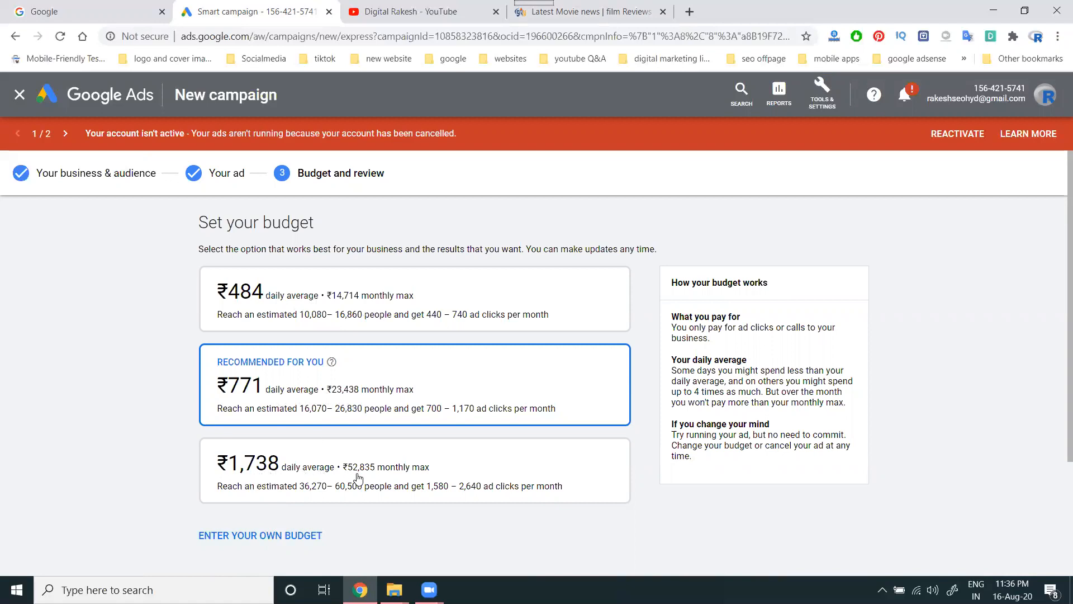
Set a custom budget of ₹500 daily average and proceed to the campaign review
{"action": "left_click", "coordinate": [258, 541]}
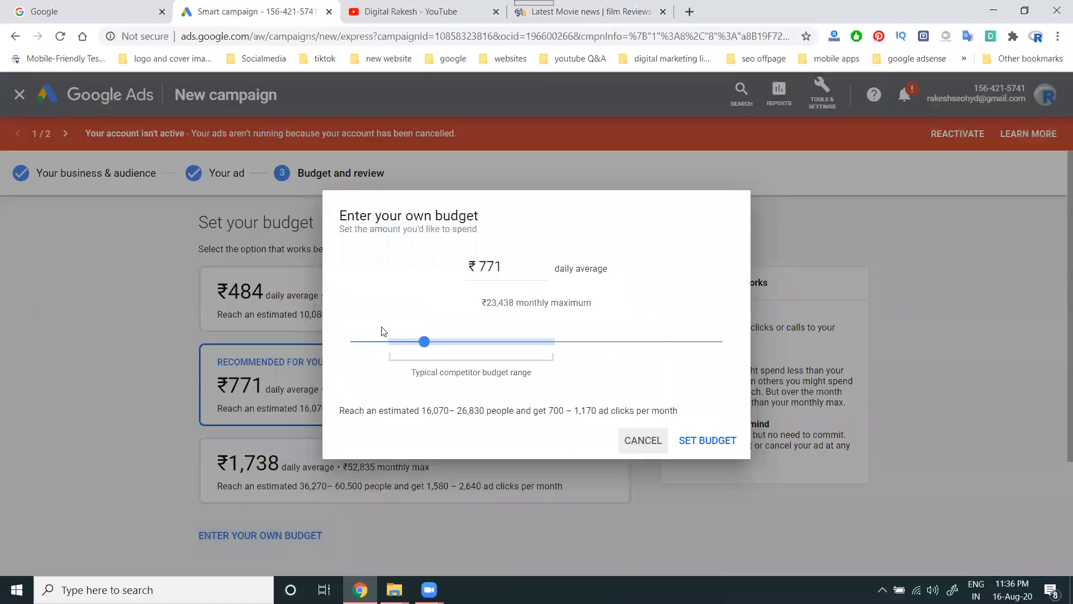
{"action": "left_click", "coordinate": [379, 342]}
{"action": "left_click_drag", "start_coordinate": [380, 346], "coordinate": [400, 343]}
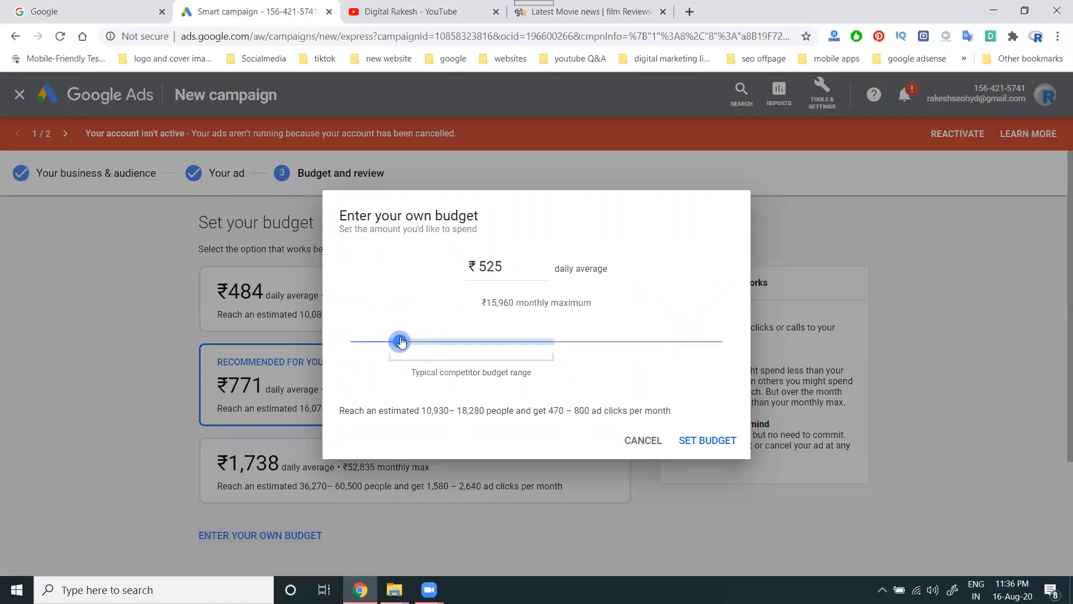
{"action": "double_click", "coordinate": [501, 265]}
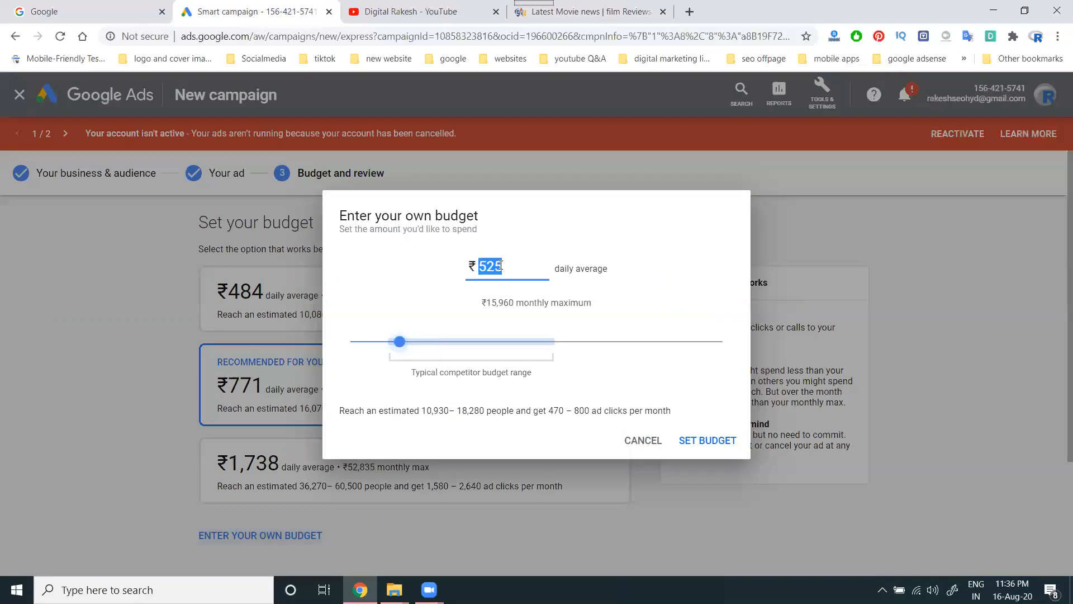
{"action": "type", "text": "500"}
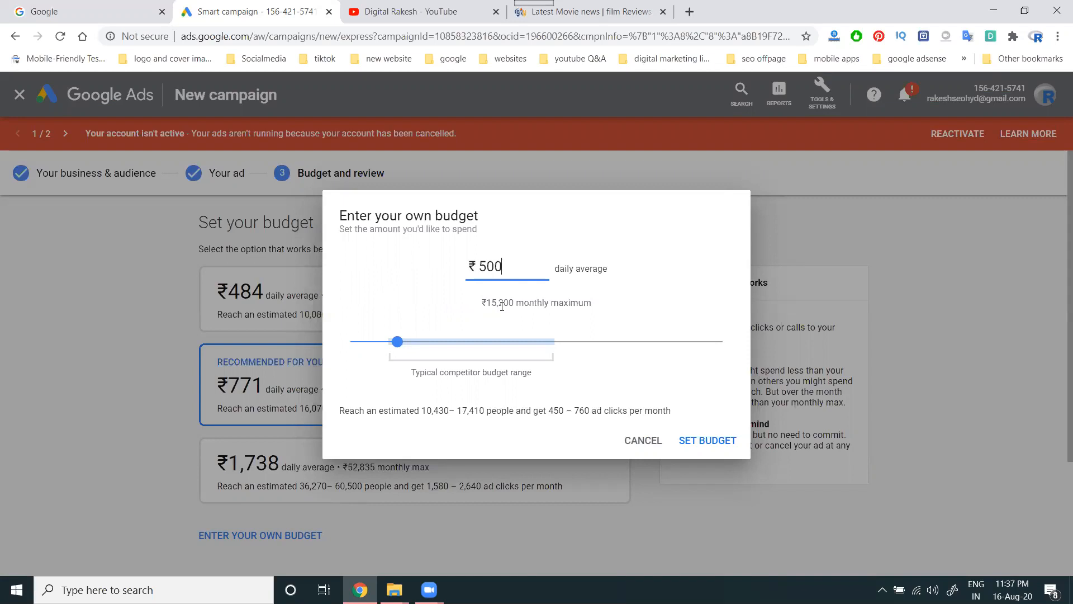
{"action": "left_click", "coordinate": [707, 441]}
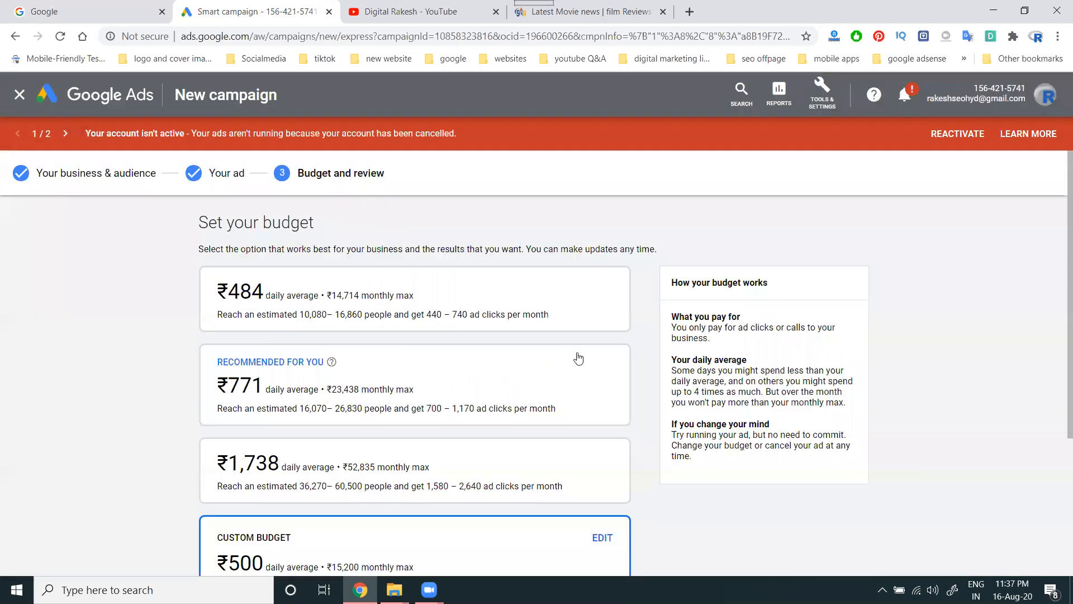
{"action": "scroll", "coordinate": [559, 360], "scroll_direction": "down", "scroll_amount": 3}
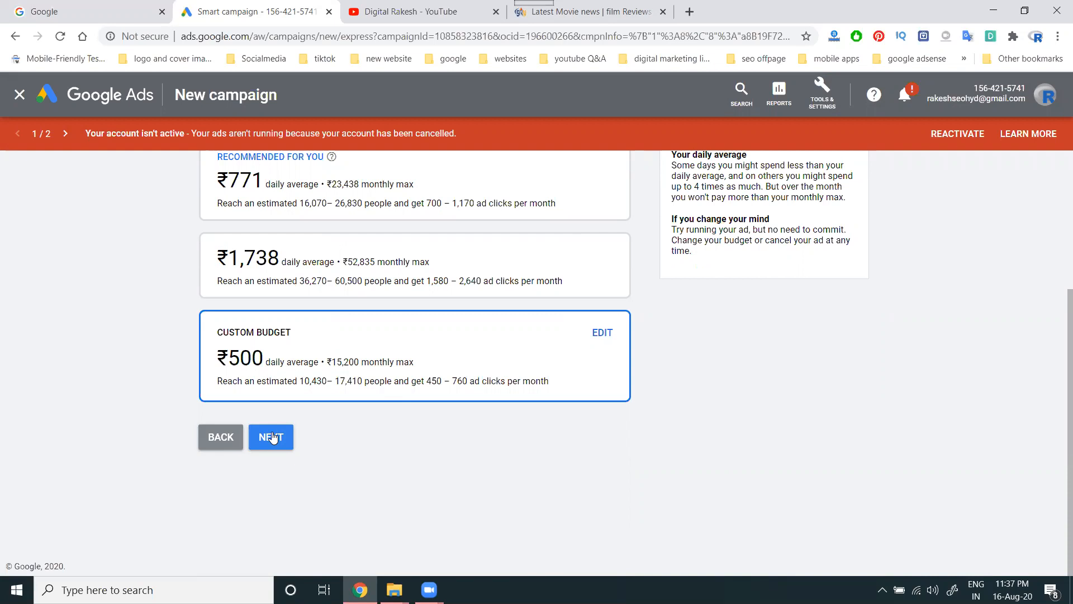
{"action": "scroll", "coordinate": [732, 291], "scroll_direction": "up", "scroll_amount": 4}
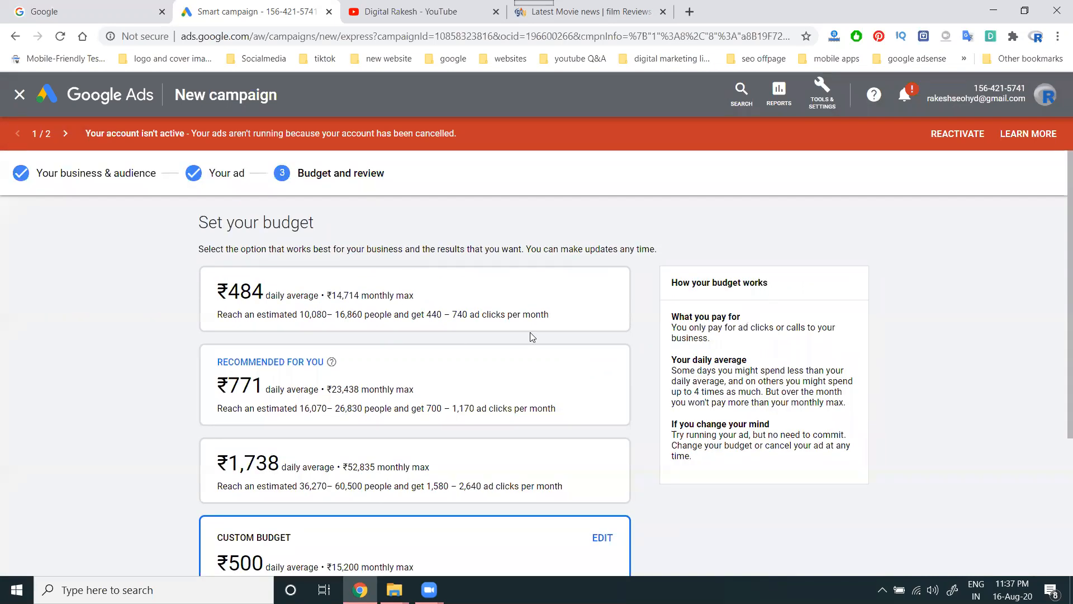
{"action": "scroll", "coordinate": [404, 391], "scroll_direction": "down", "scroll_amount": 3}
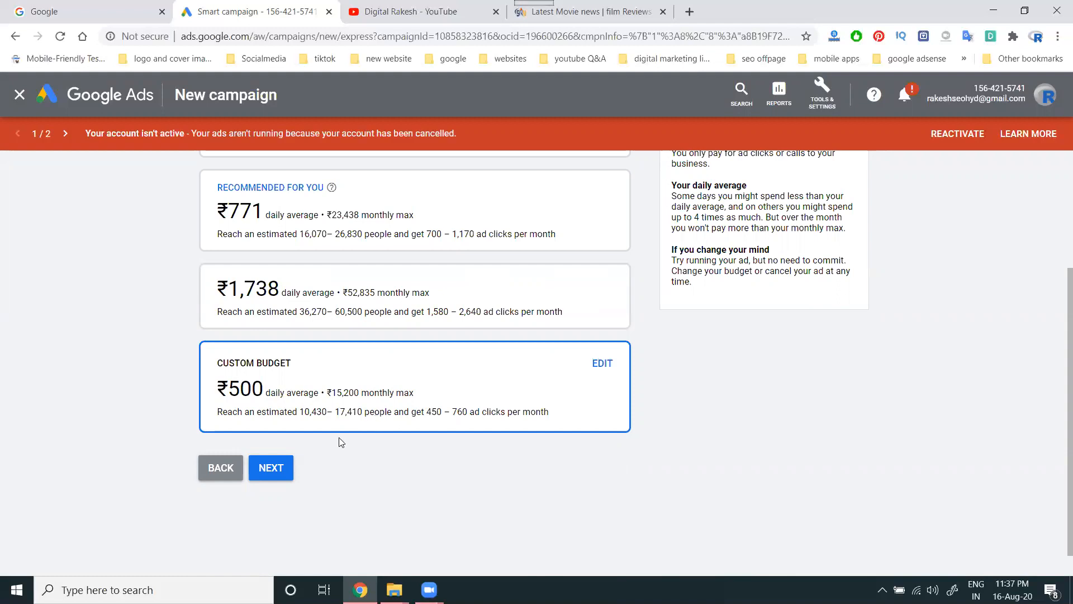
{"action": "left_click", "coordinate": [270, 467]}
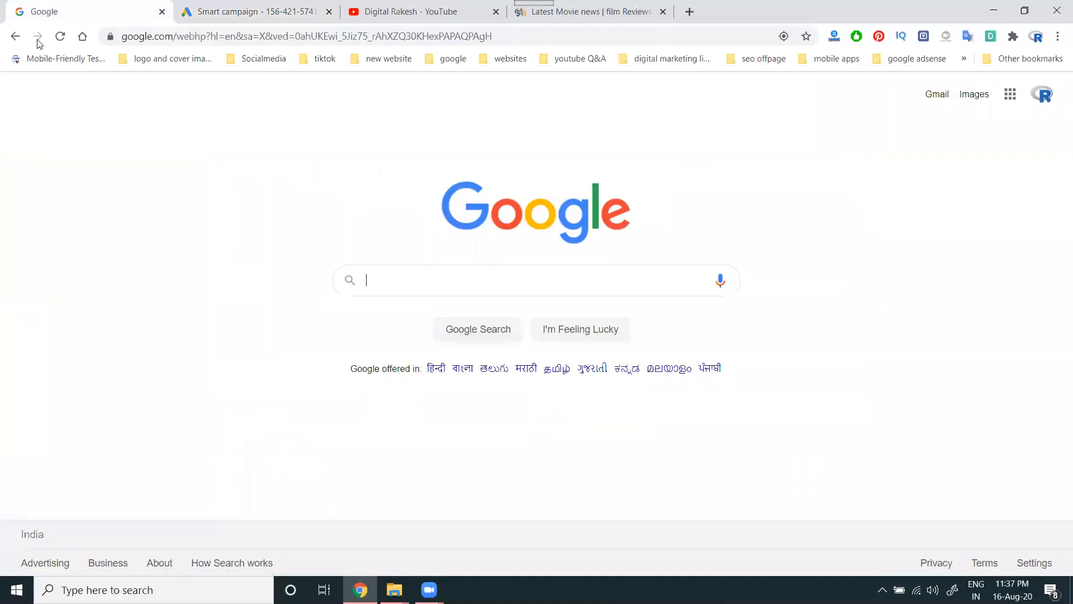
Search Google for "digital marketing company" to look at how competing ads are displayed
{"action": "left_click", "coordinate": [83, 11]}
{"action": "type", "text": "digital marketing company"}
{"action": "key", "text": "Return"}
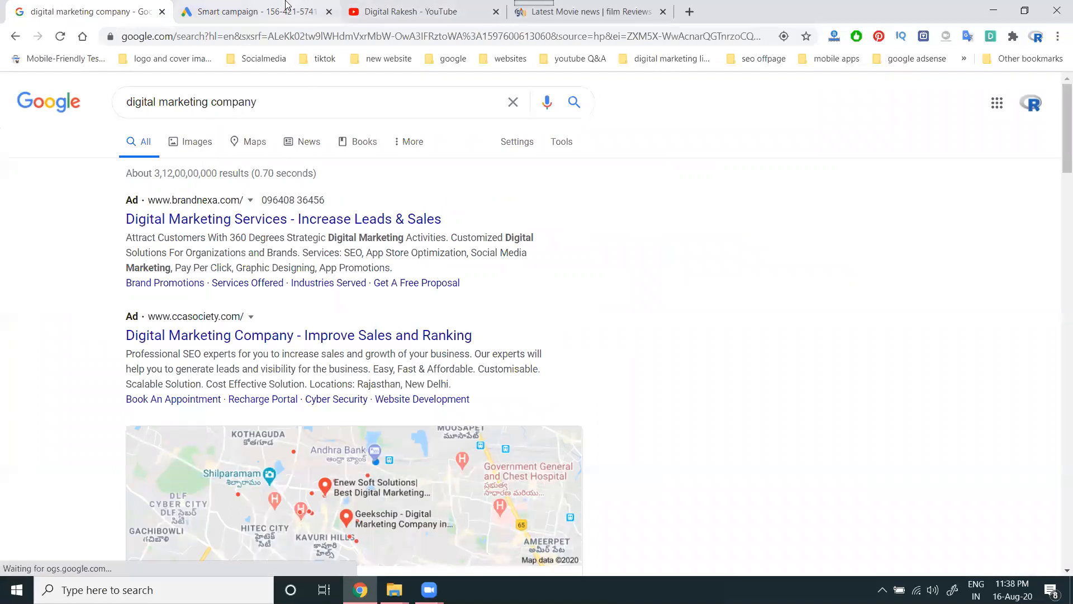
Return to the Google Ads campaign review, check its locations, keyword themes, budget and phone calls, and proceed from the review
{"action": "left_click", "coordinate": [270, 10]}
{"action": "scroll", "coordinate": [401, 250], "scroll_direction": "down", "scroll_amount": 5}
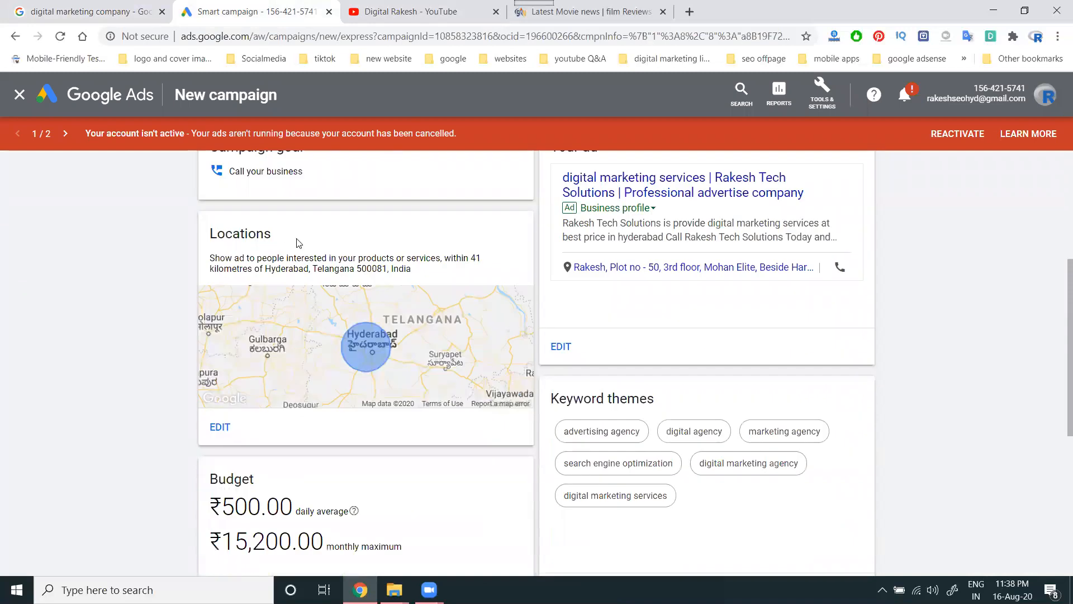
{"action": "scroll", "coordinate": [272, 256], "scroll_direction": "down", "scroll_amount": 6}
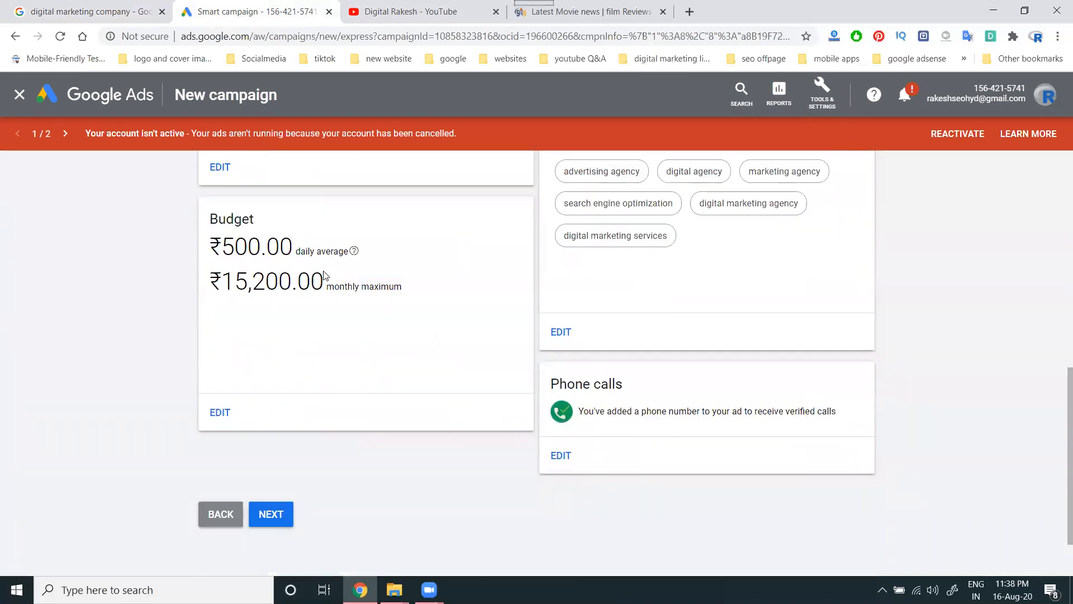
{"action": "left_click", "coordinate": [272, 514]}
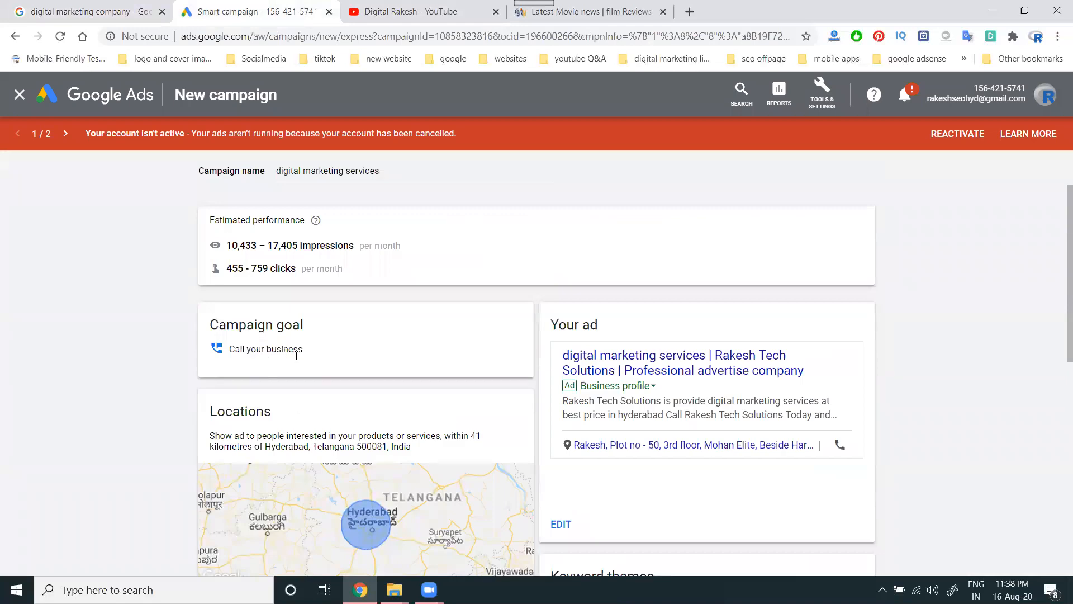
Finish the review of the digital marketing services campaign and submit it to reach its campaign dashboard
{"action": "scroll", "coordinate": [620, 335], "scroll_direction": "down", "scroll_amount": 10}
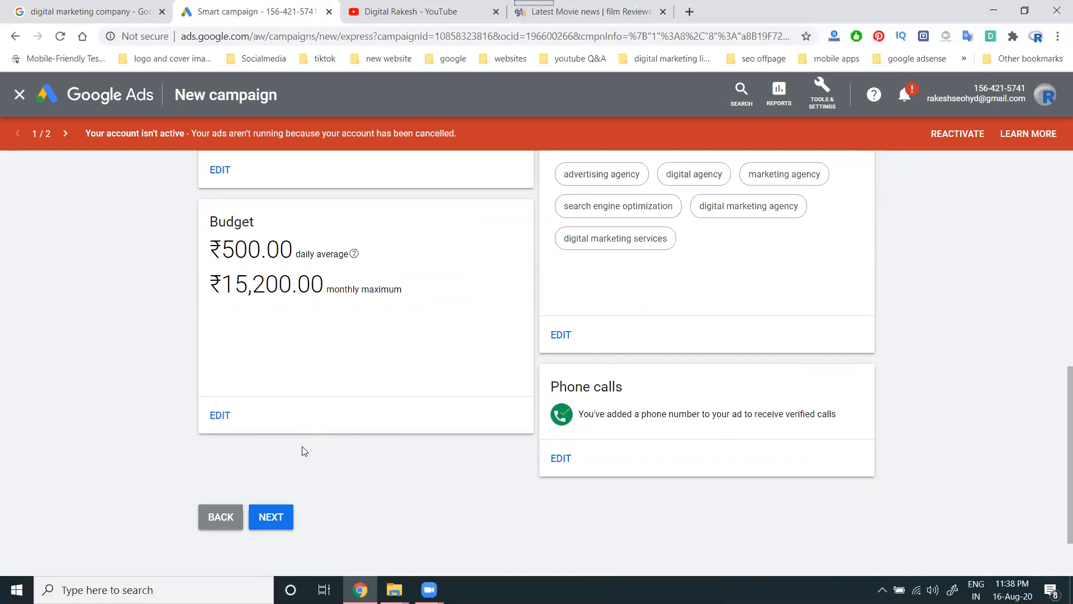
{"action": "left_click", "coordinate": [272, 518]}
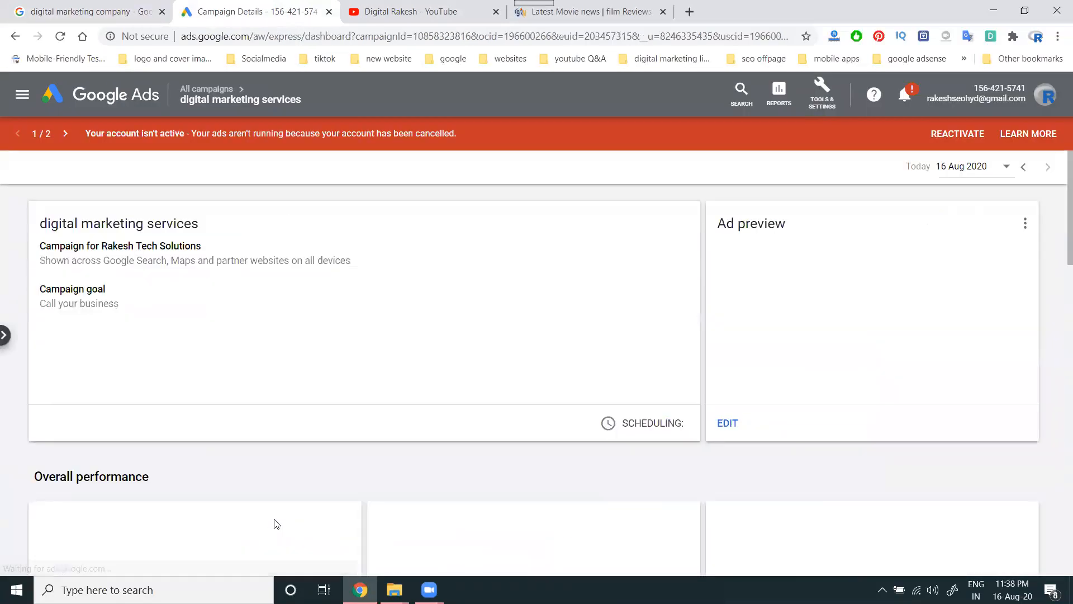
Pause the digital marketing services campaign, confirm the pause, and dismiss the feedback form without filling it in
{"action": "scroll", "coordinate": [316, 388], "scroll_direction": "down", "scroll_amount": 2}
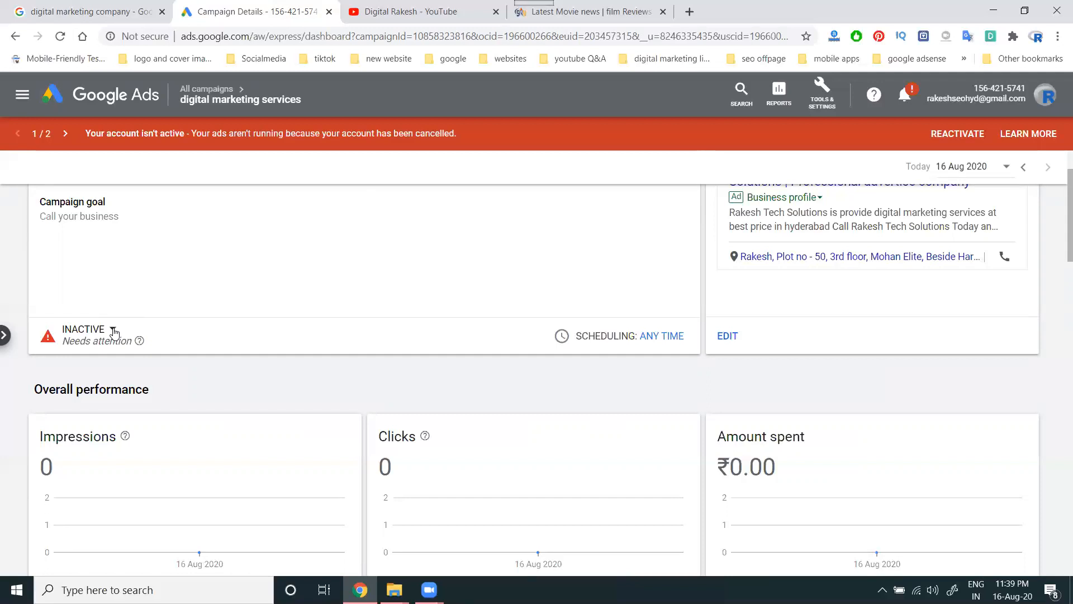
{"action": "left_click", "coordinate": [113, 331]}
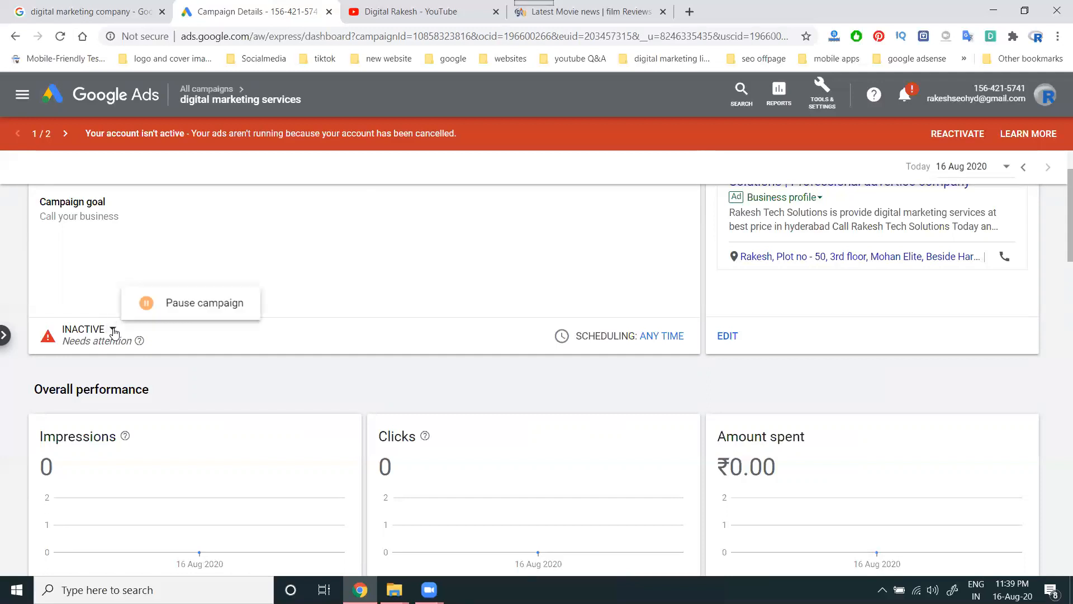
{"action": "left_click", "coordinate": [162, 310]}
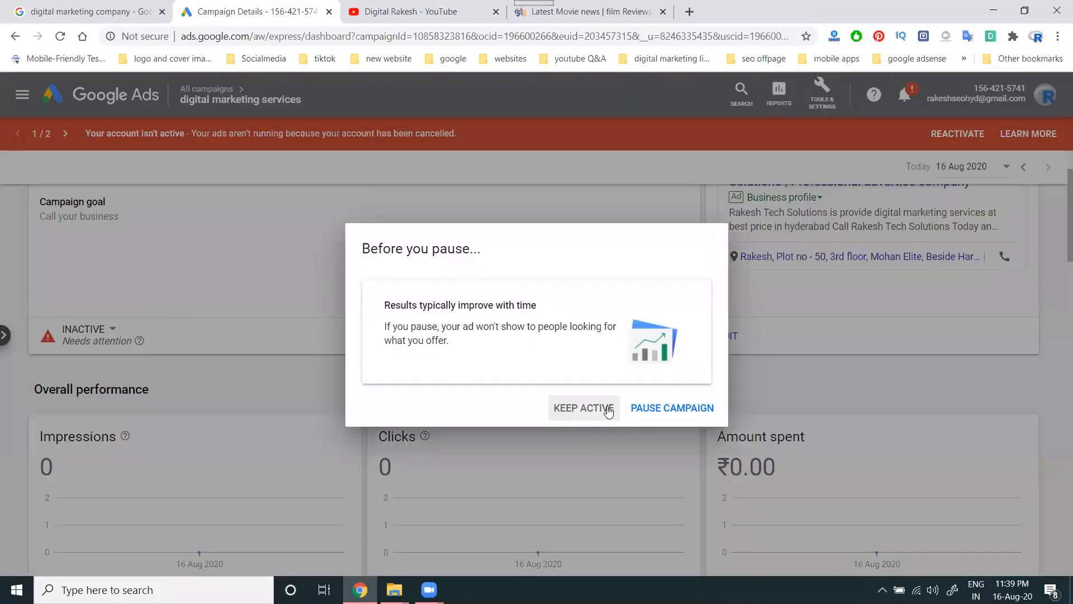
{"action": "left_click", "coordinate": [650, 409]}
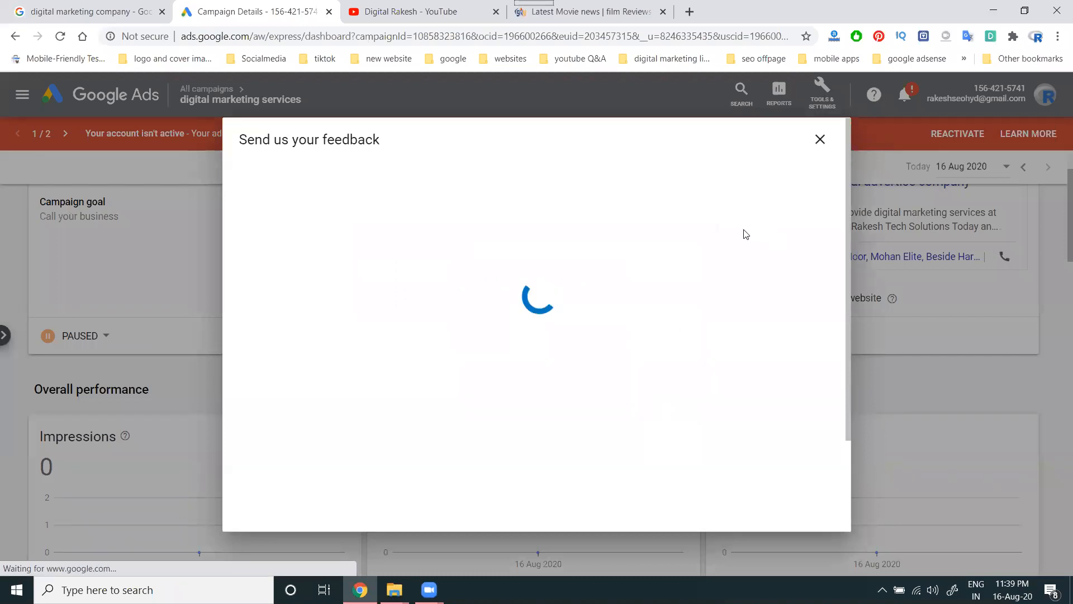
{"action": "left_click", "coordinate": [820, 140]}
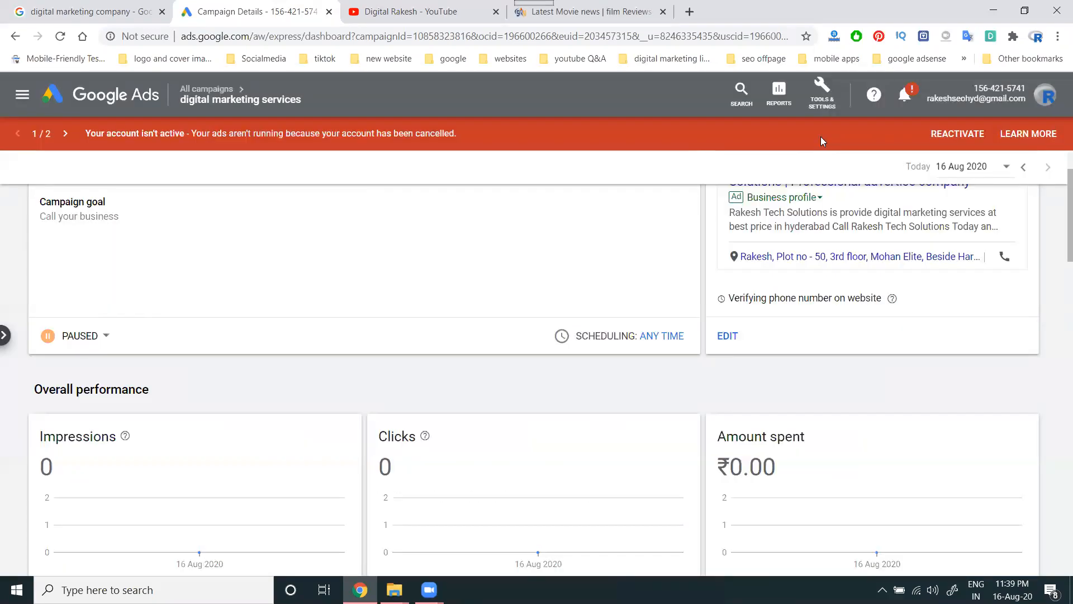